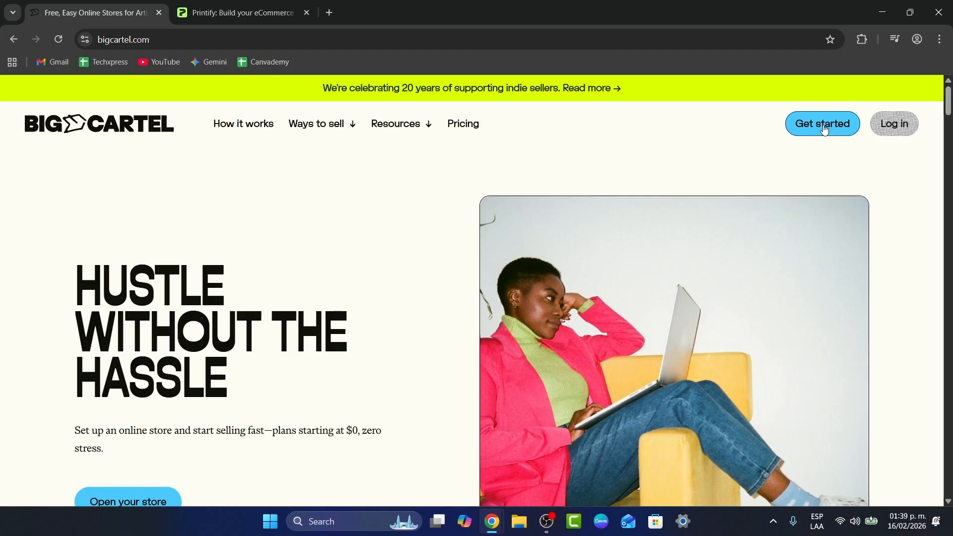
- Compare the Gold $0, Platinum $15/mo and Diamond $30/mo plans on Big Cartel's Pricing page
click(463, 124)
scroll(603, 284, down, 2)
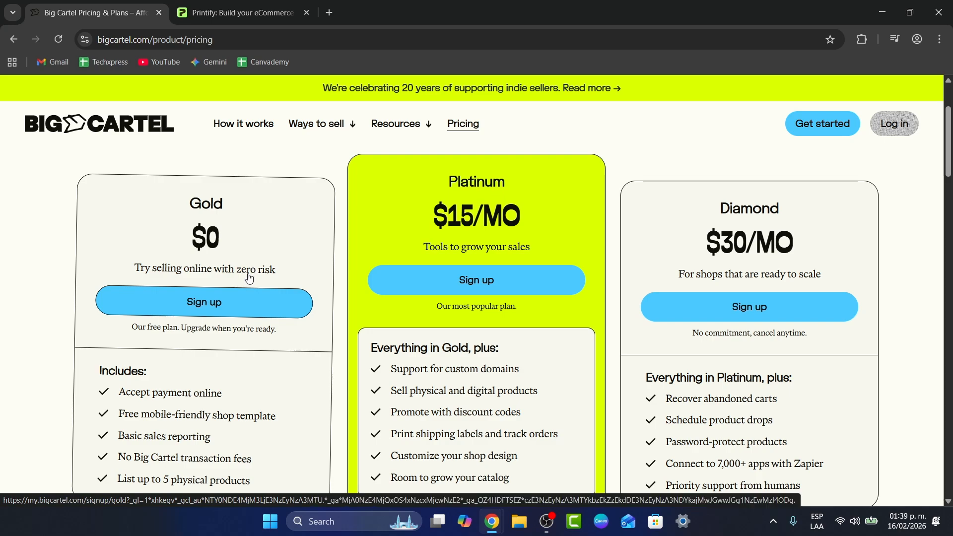
scroll(297, 288, down, 3)
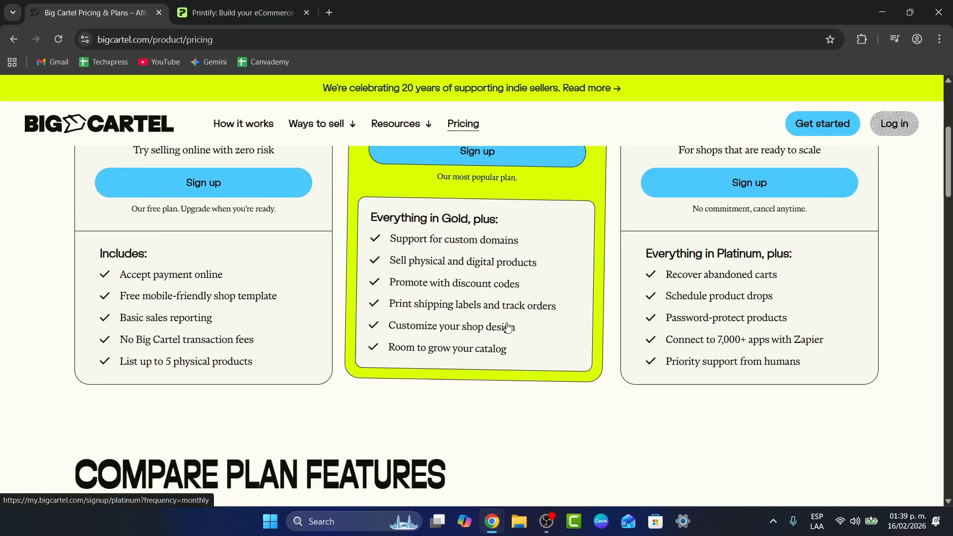
scroll(447, 331, up, 1)
scroll(421, 330, up, 1)
- Start the free Gold signup and enter the account e-mail, accepting the suggested correction
click(196, 240)
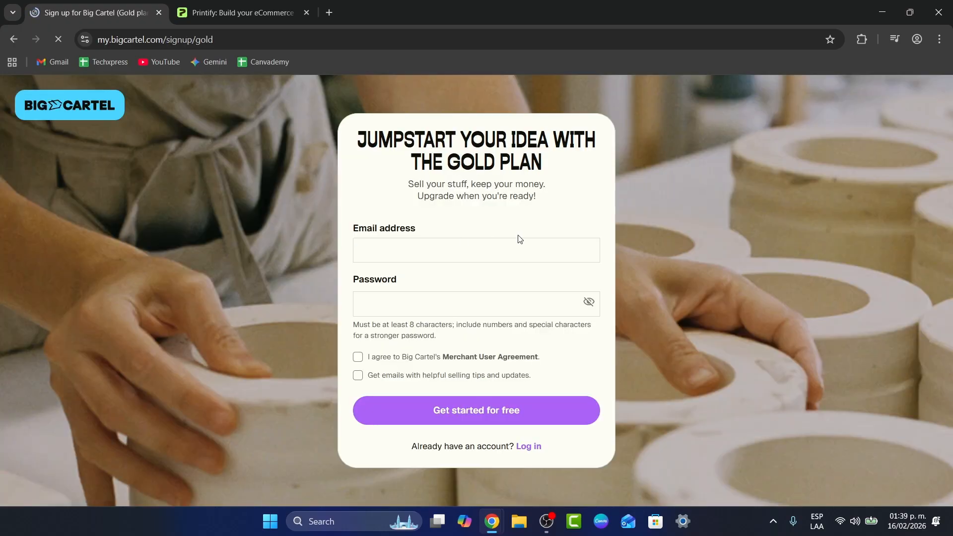
click(511, 245)
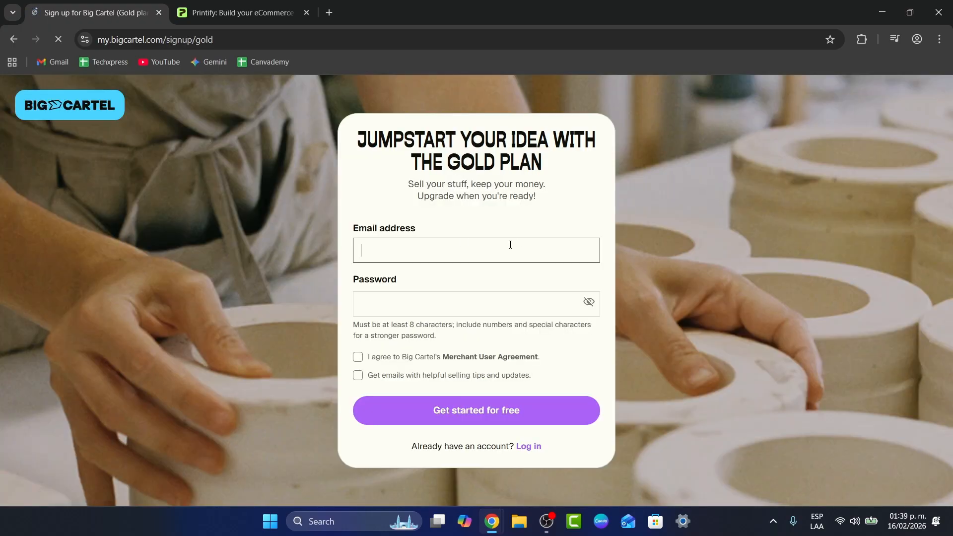
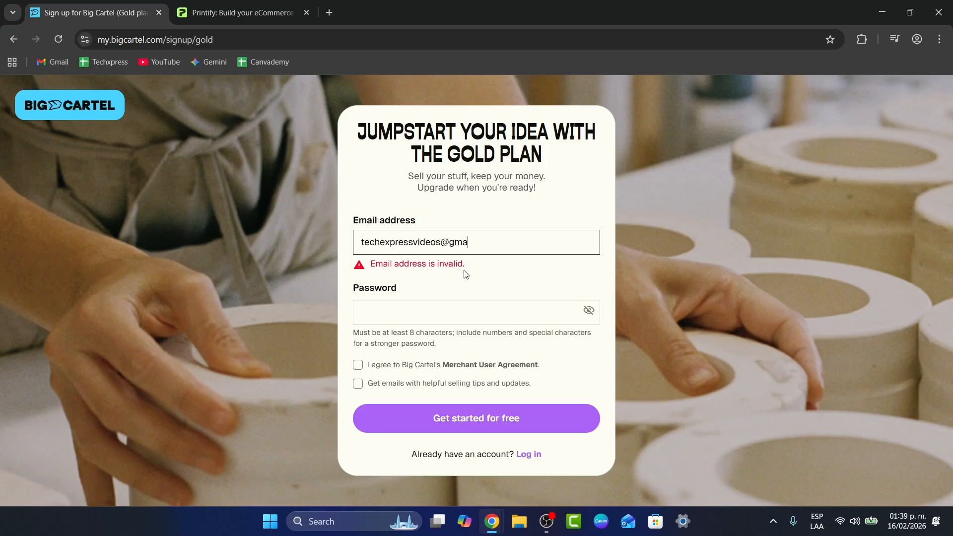
click(464, 270)
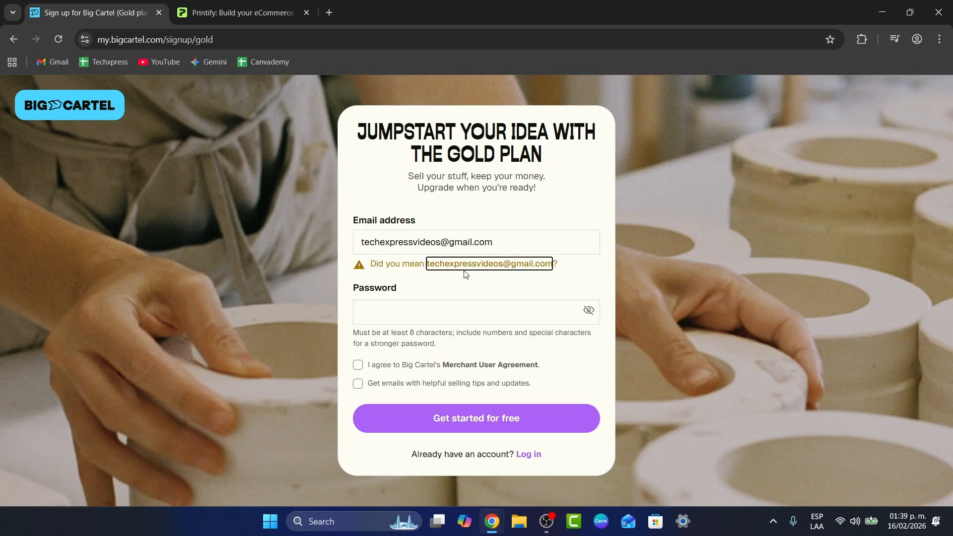
- Enter a strong password, accept the Merchant User Agreement and submit the signup form
click(492, 318)
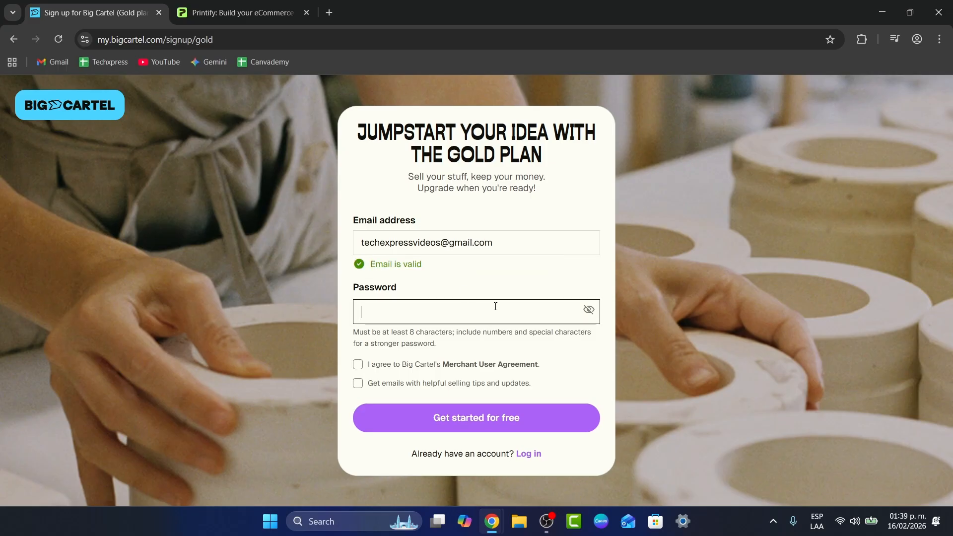
text(•••)
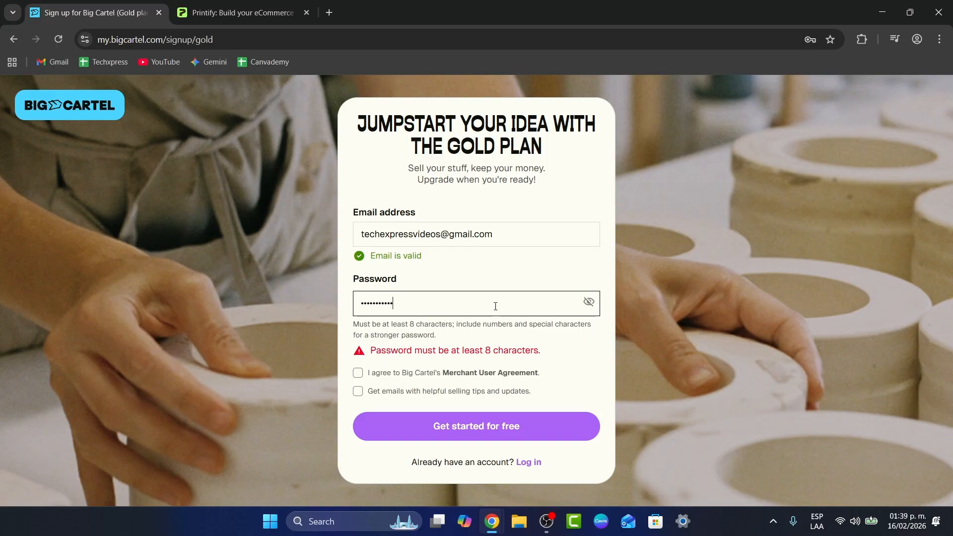
click(384, 374)
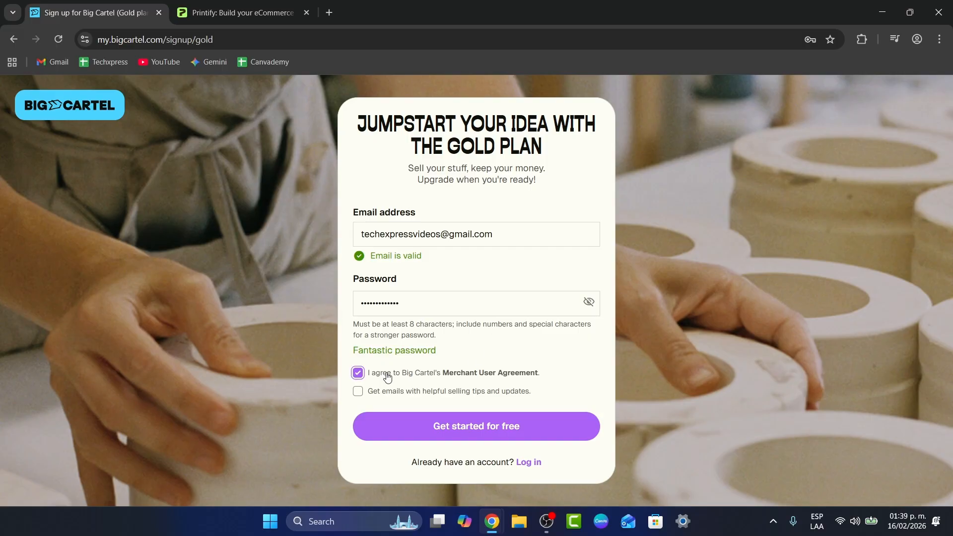
click(456, 421)
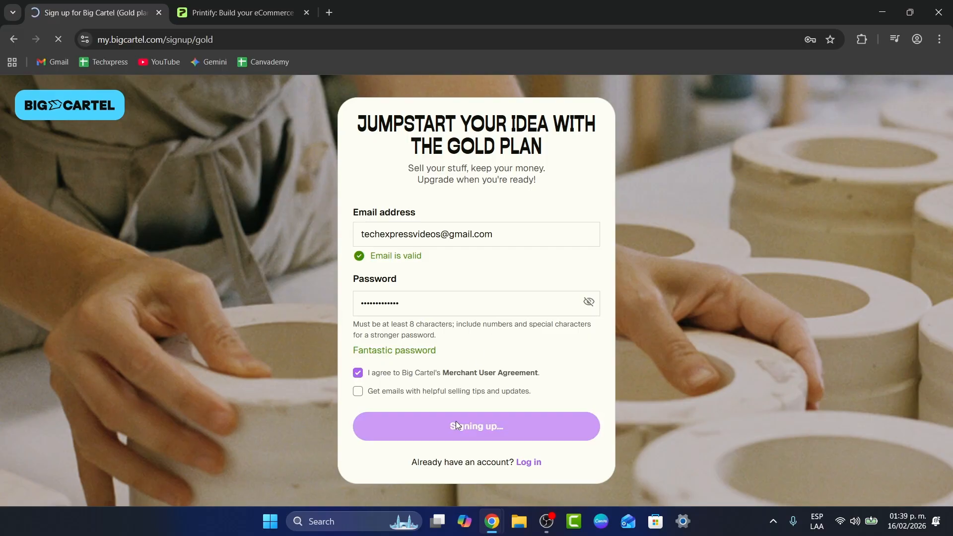
- Go to Printify's My store and sign in with the chosen Google account
click(238, 13)
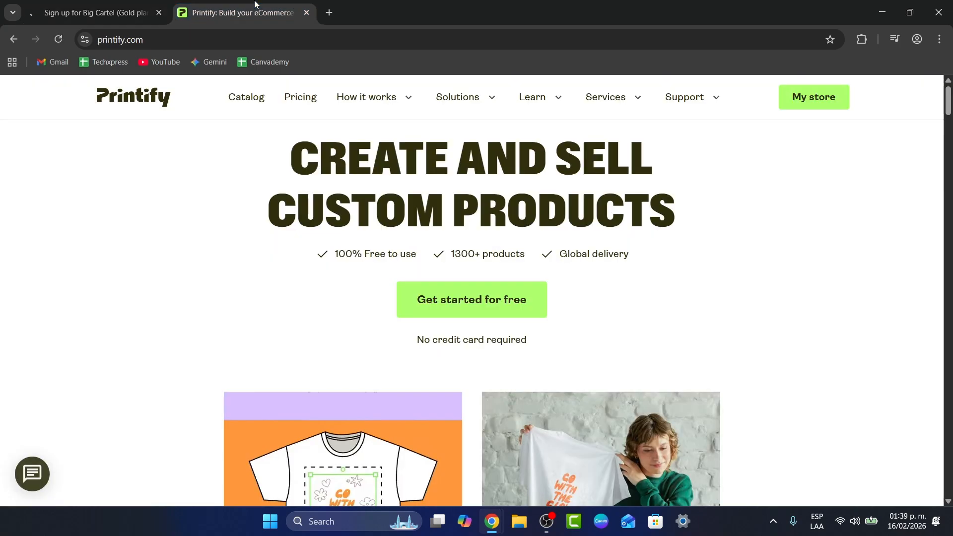
click(793, 108)
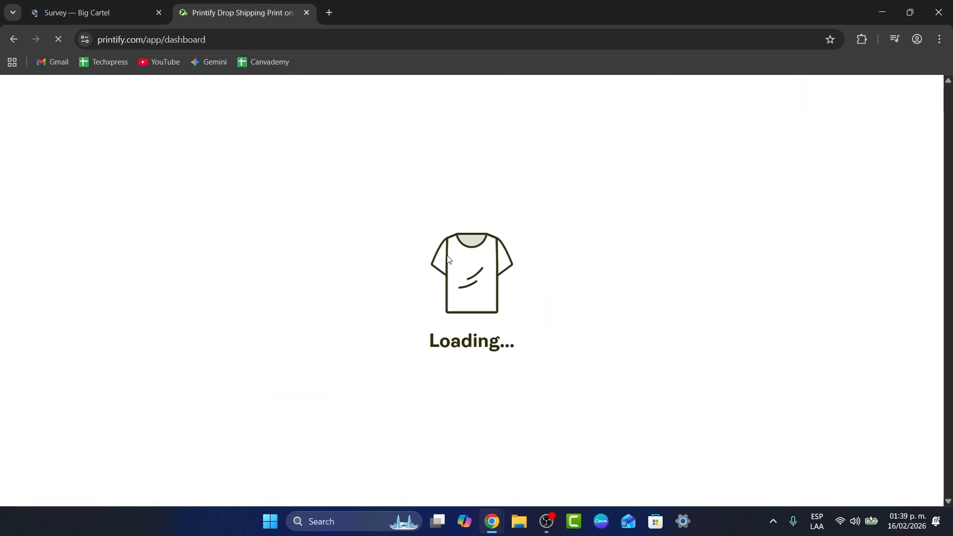
click(94, 13)
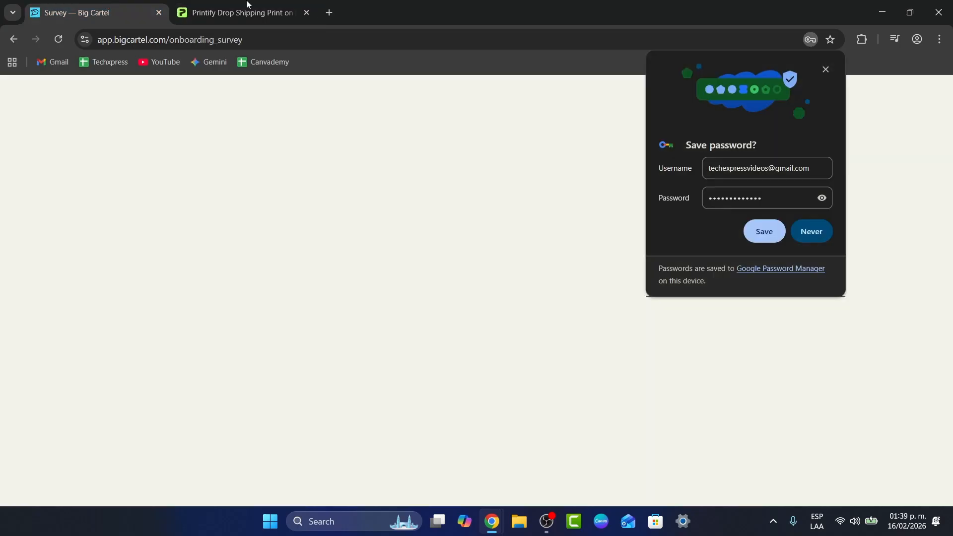
click(238, 13)
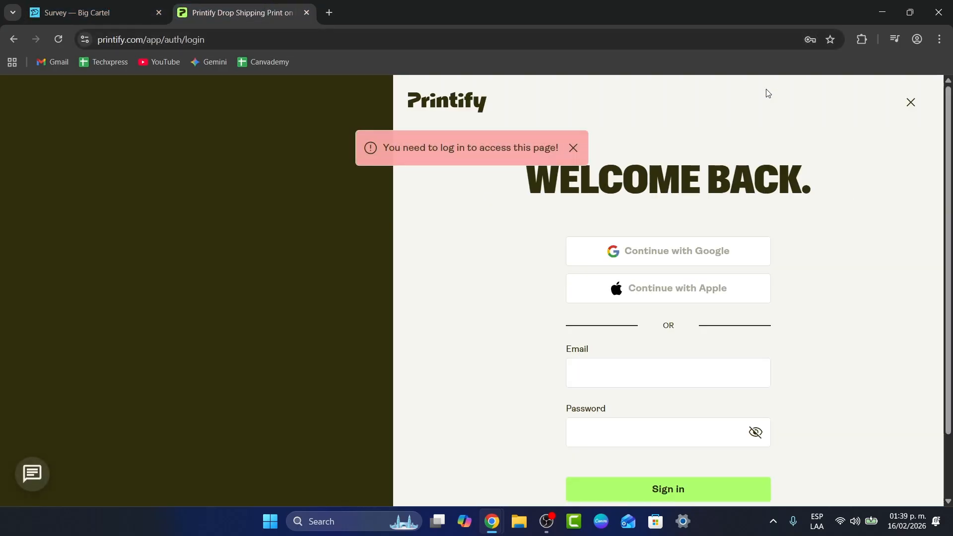
click(686, 251)
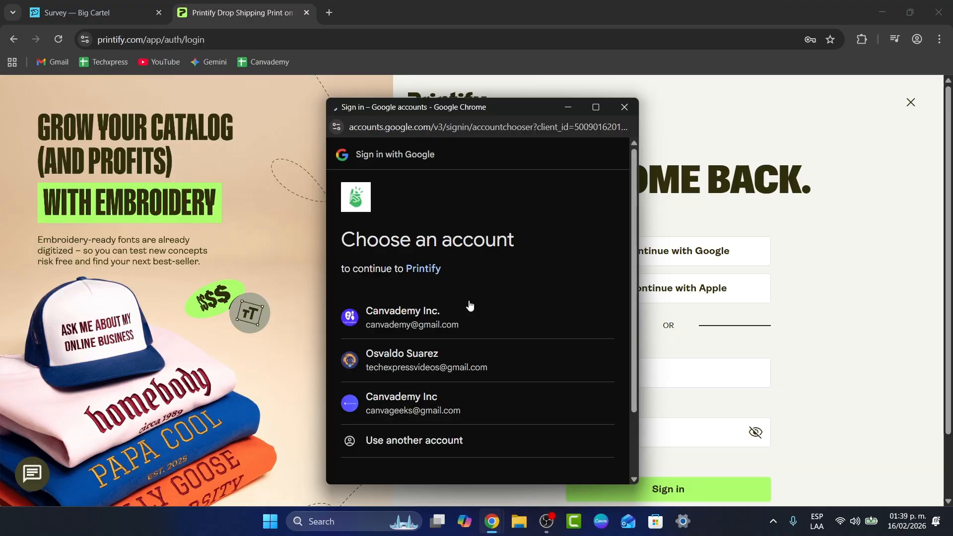
click(468, 363)
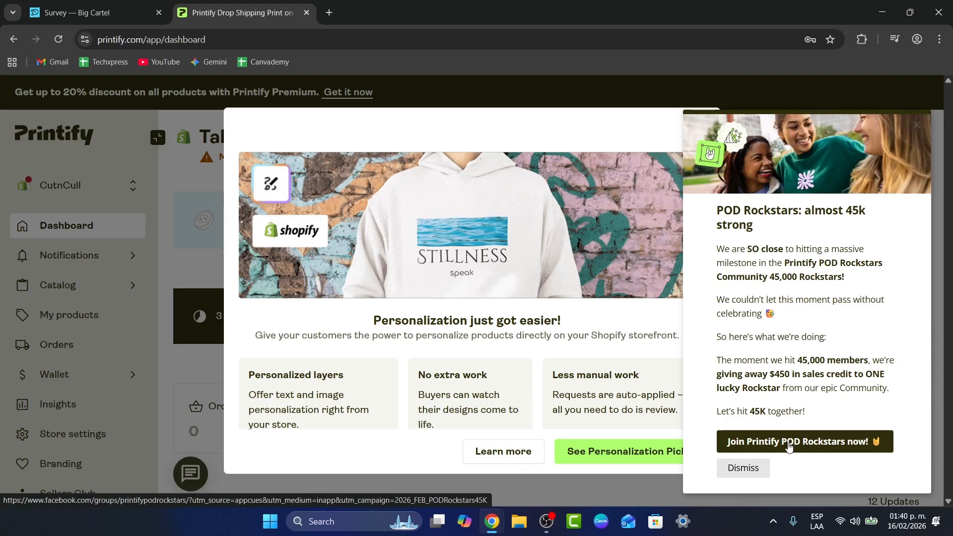
- Dismiss Printify's announcement pop-ups and browse the connected stores and My products list
click(743, 467)
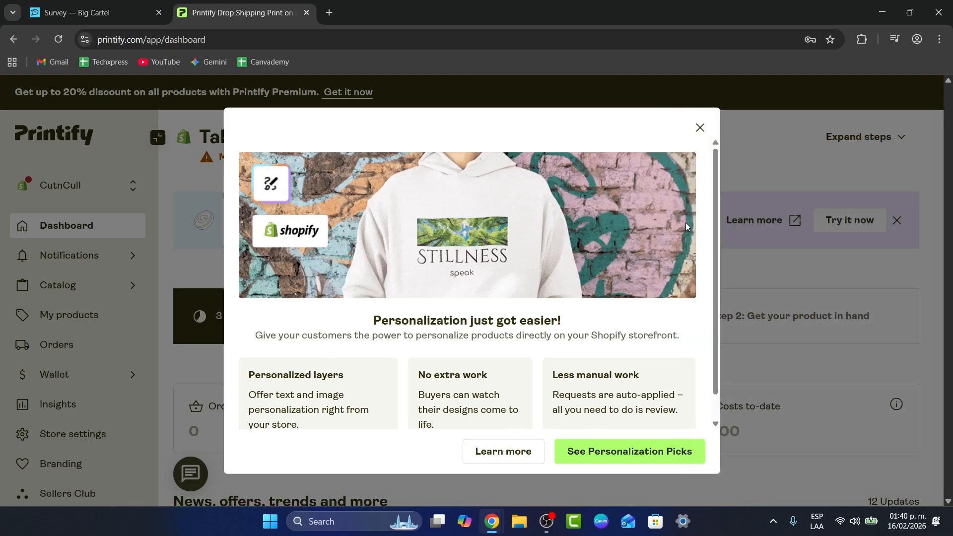
click(700, 129)
click(75, 193)
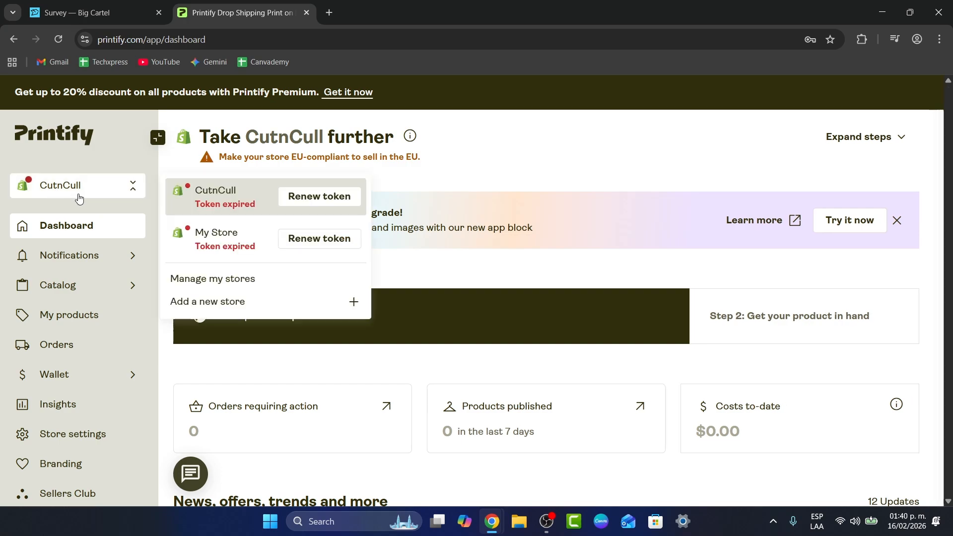
click(477, 172)
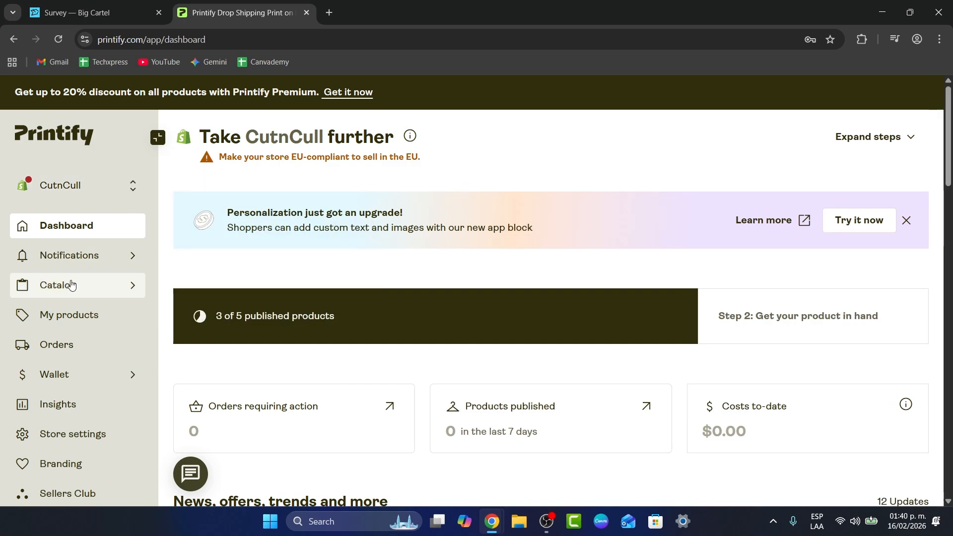
click(73, 314)
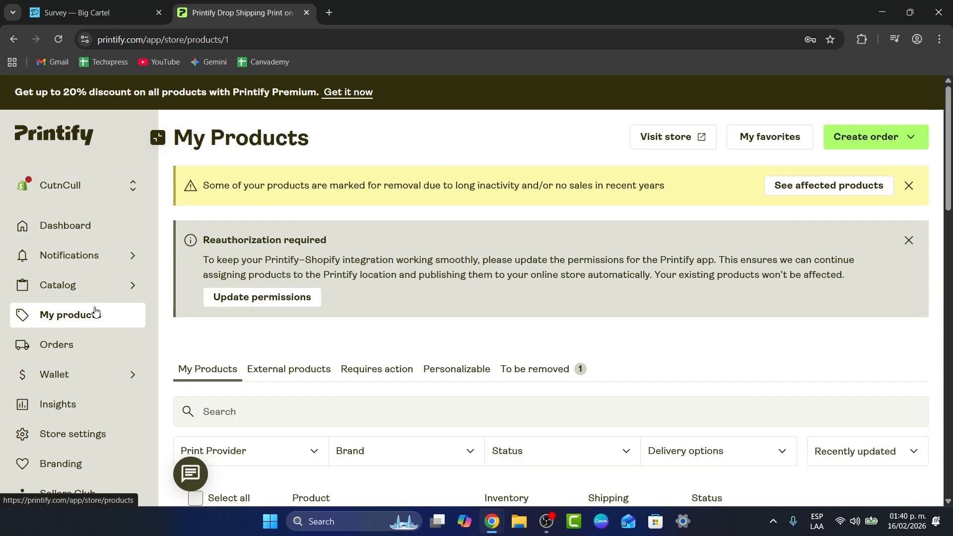
scroll(451, 275, down, 2)
scroll(452, 275, down, 1)
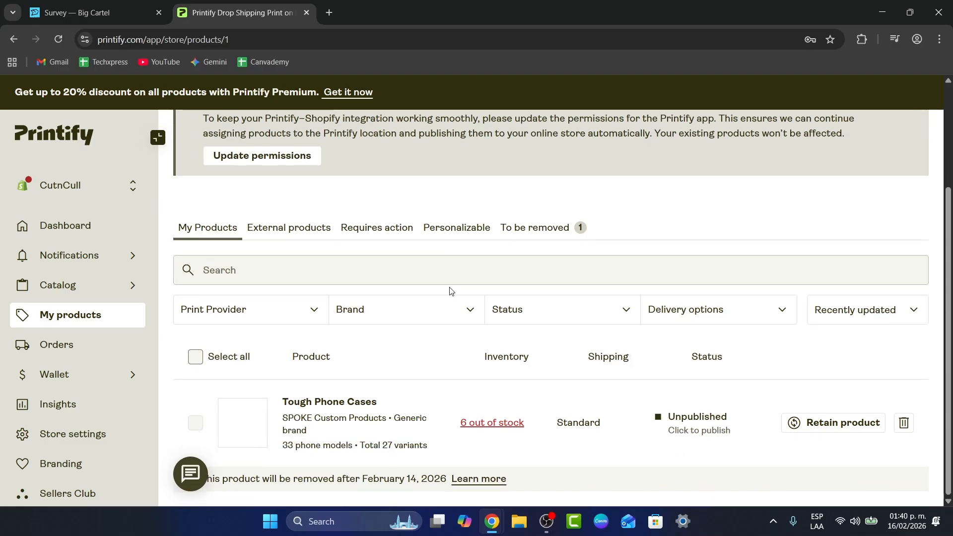
- Review the Tough Phone Cases product details and try updating store permissions for shipping profiles
click(870, 435)
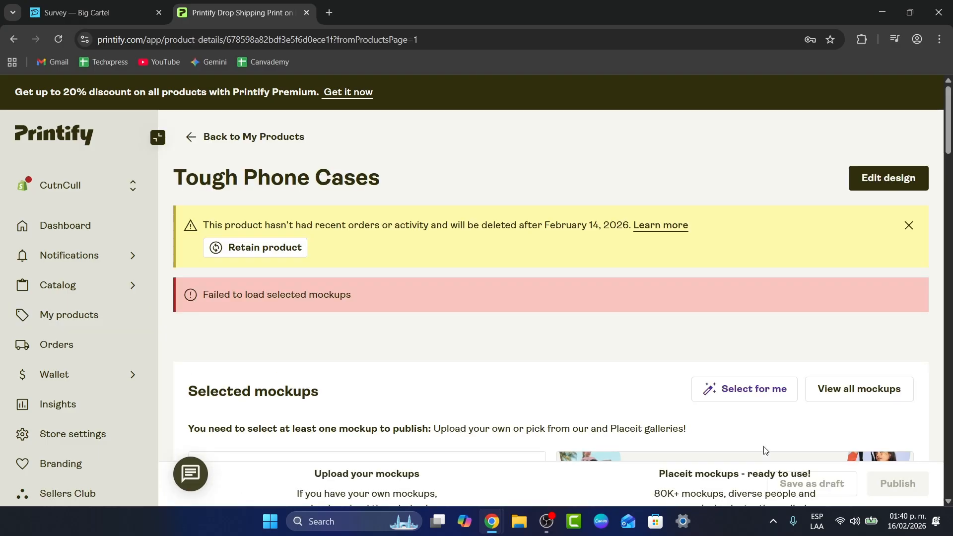
scroll(705, 378, down, 2)
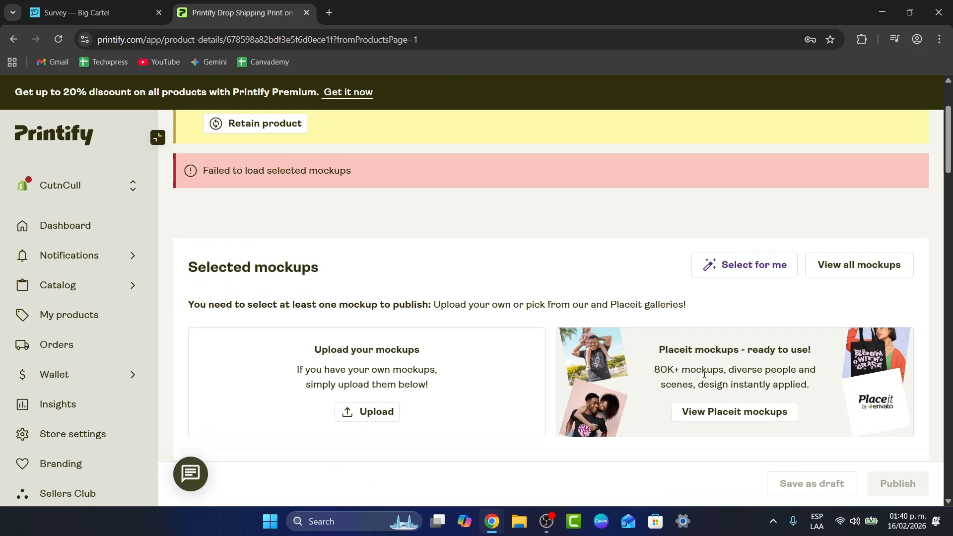
scroll(640, 407, down, 1)
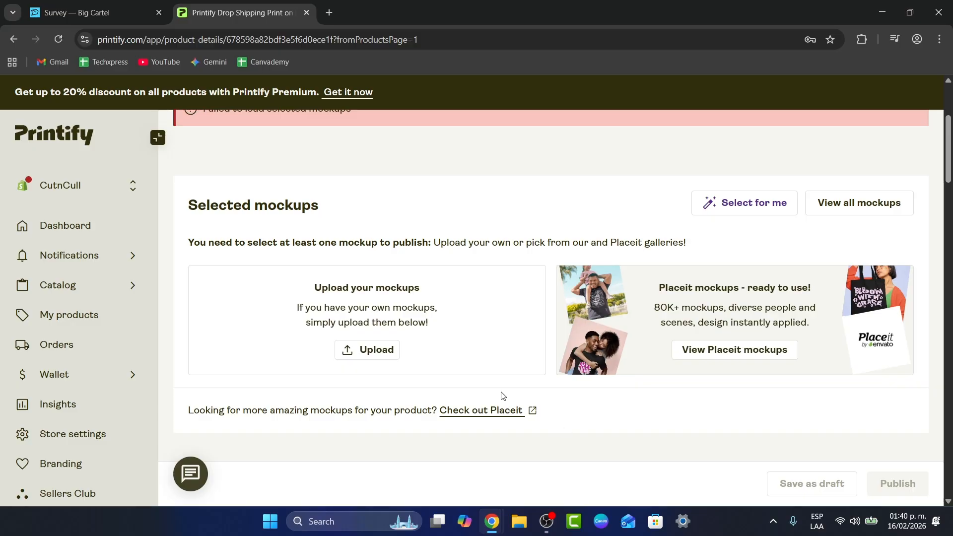
scroll(462, 383, down, 4)
scroll(462, 383, down, 13)
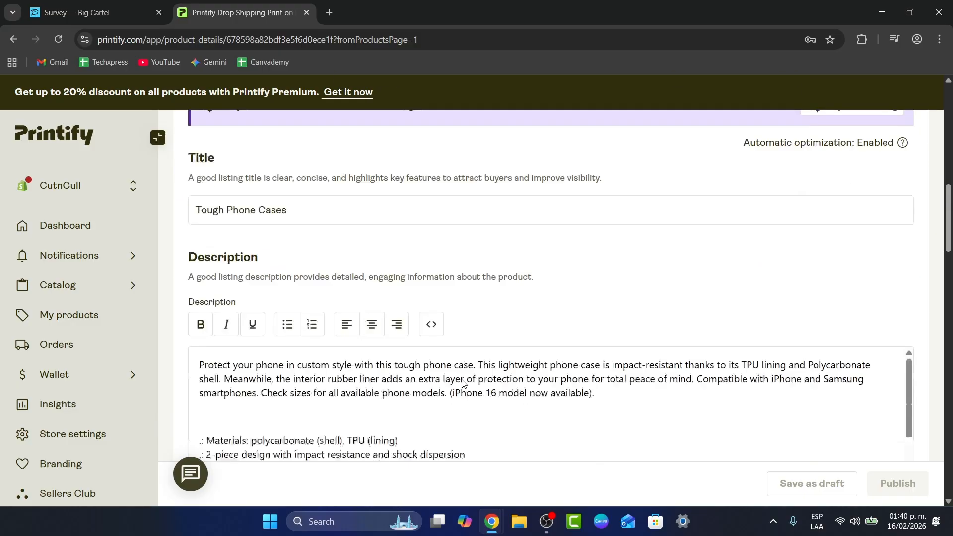
scroll(461, 383, down, 3)
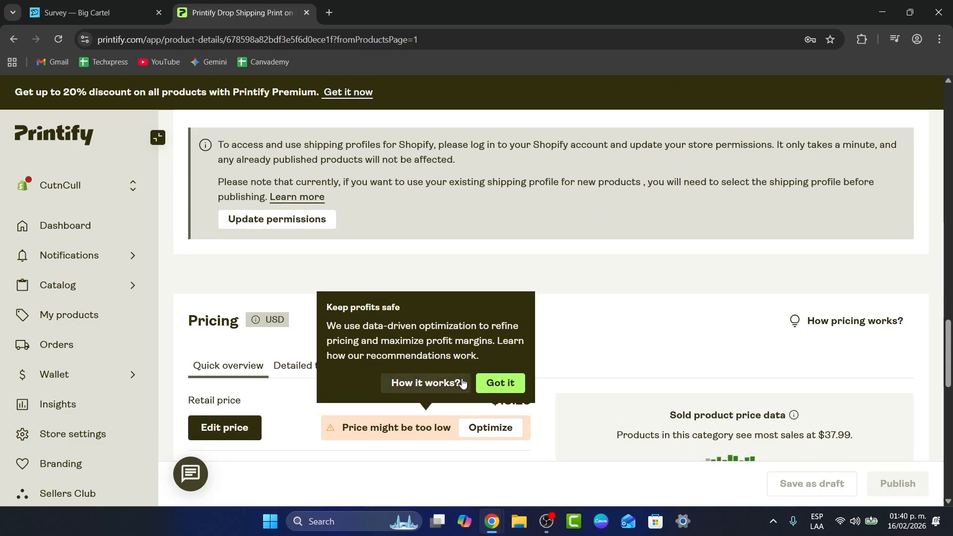
scroll(177, 227, up, 2)
drag(219, 223, 252, 224)
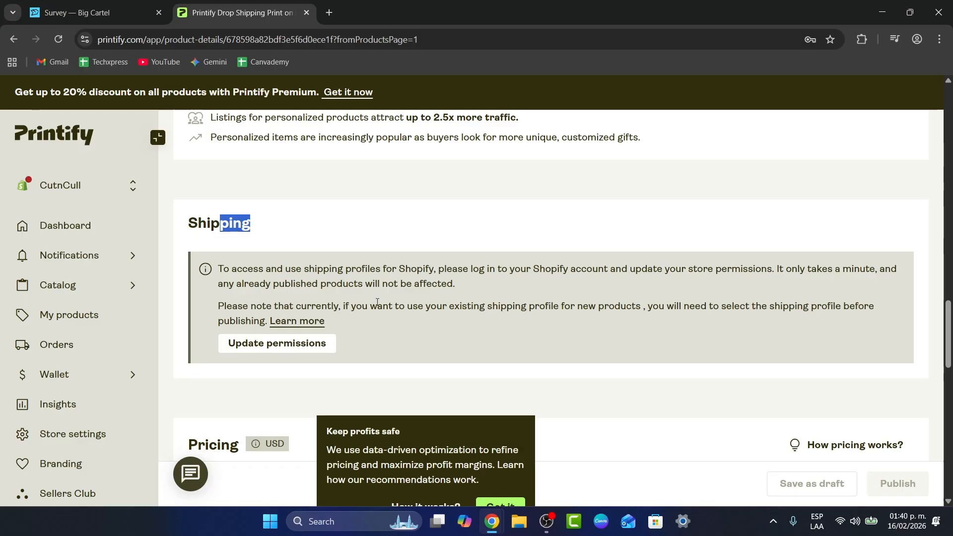
click(305, 334)
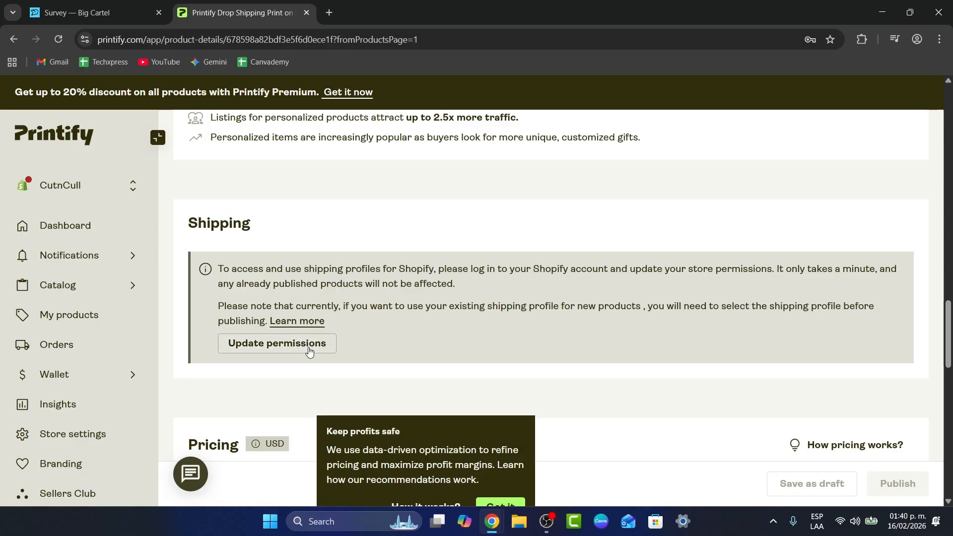
click(309, 351)
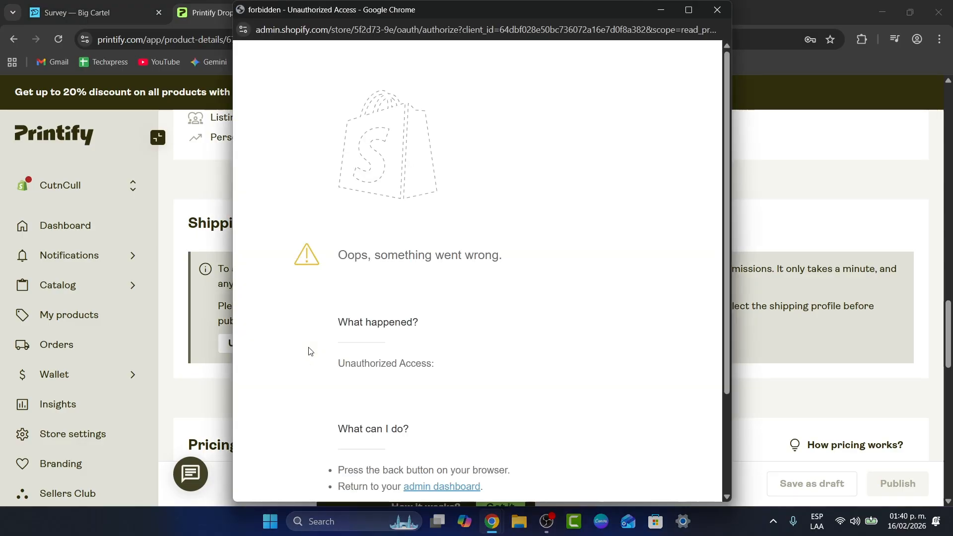
- Start the Big Cartel onboarding survey, then view the Shipping settings with Mexico's free Standard rate
click(122, 8)
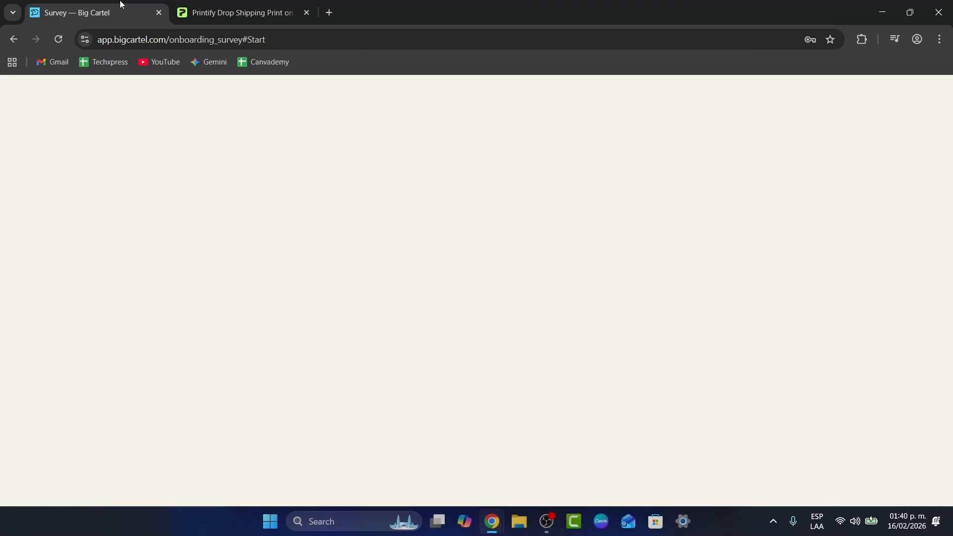
click(485, 420)
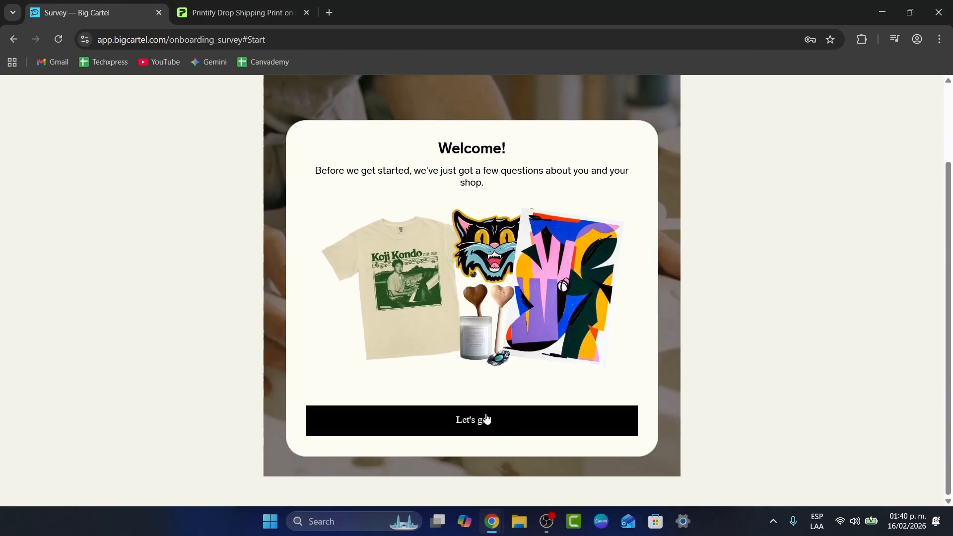
click(431, 291)
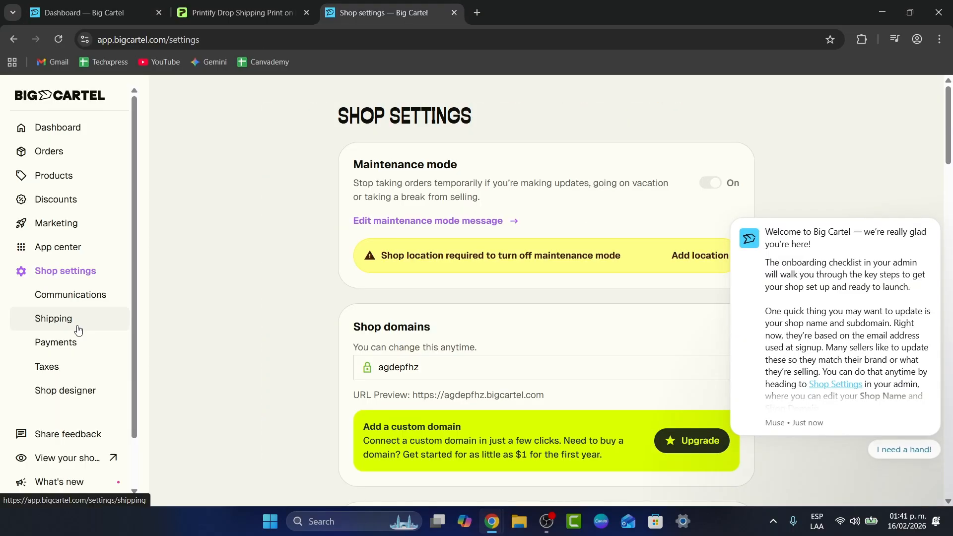
click(76, 326)
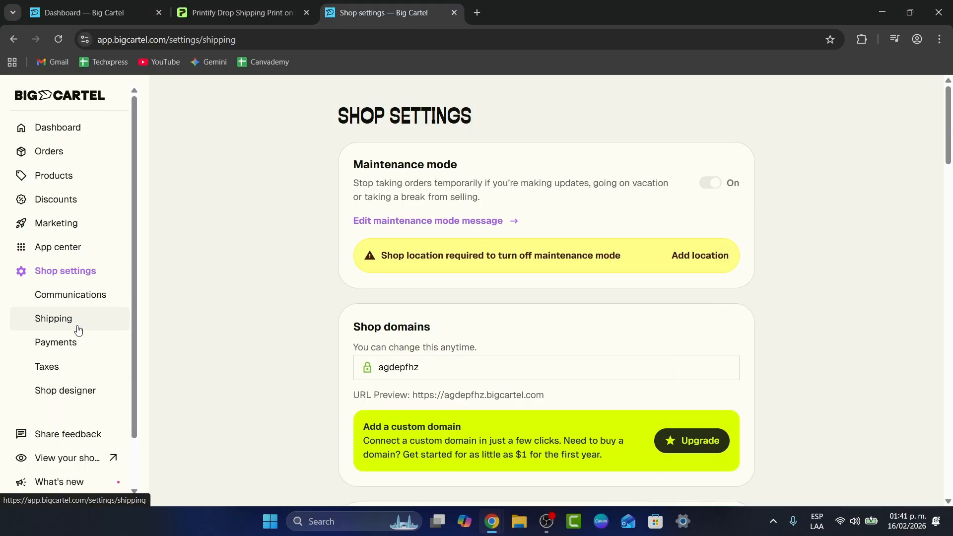
scroll(303, 329, down, 2)
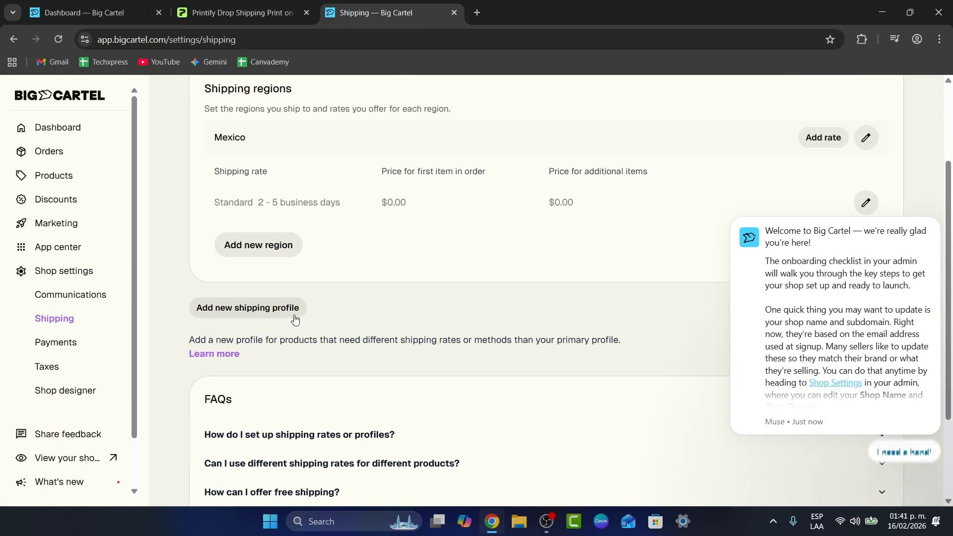
- Add a new shipping profile and type 'Shir' into its name field
click(293, 313)
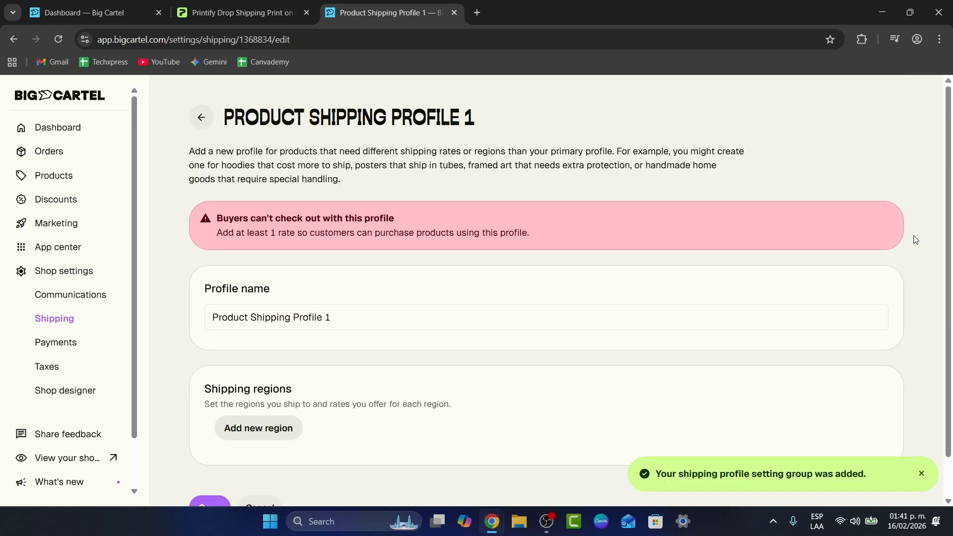
scroll(421, 262, down, 1)
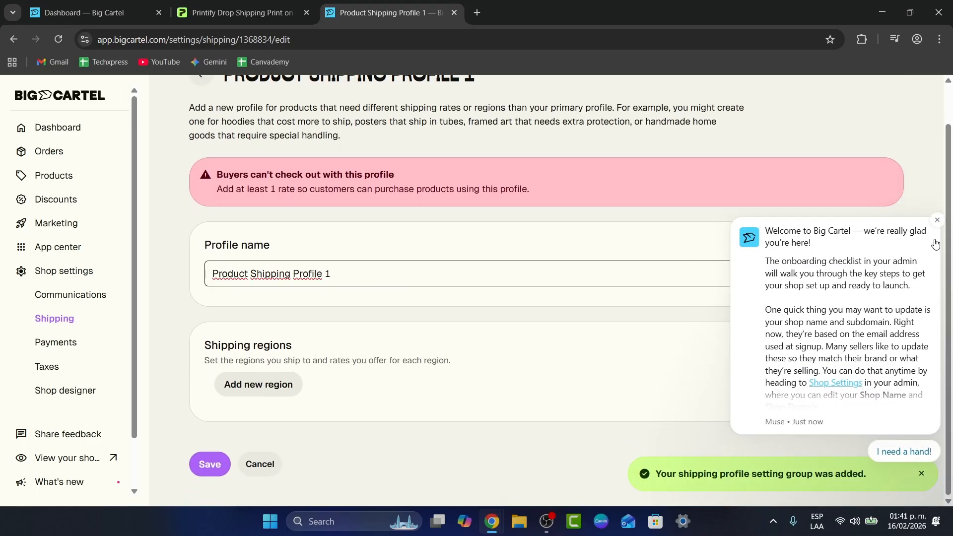
click(938, 224)
drag(360, 268, 208, 276)
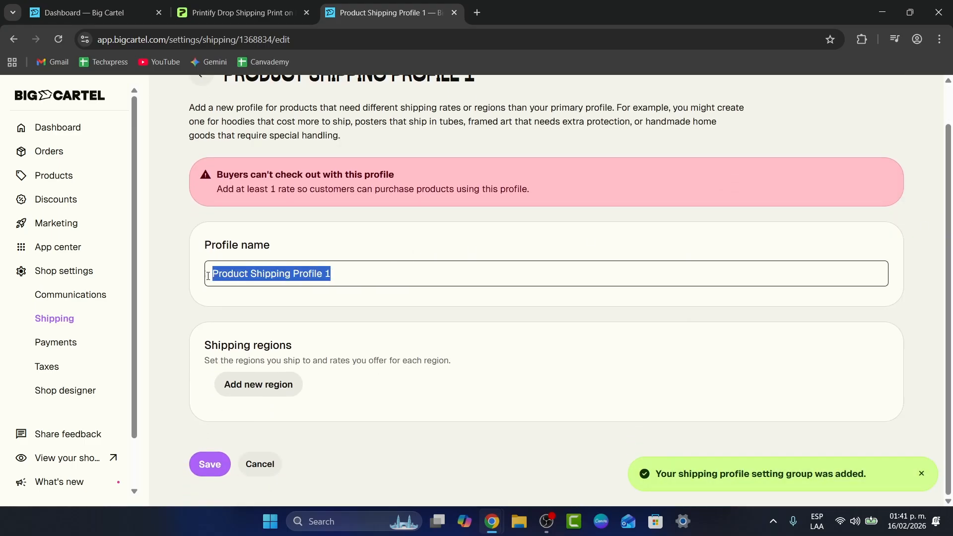
text(Shirts)
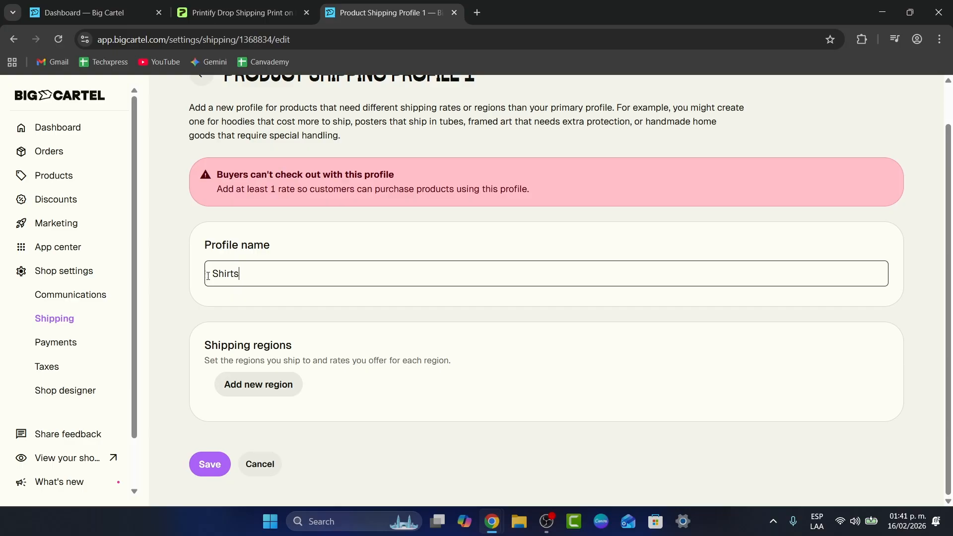
- Add and save the Everywhere region in the profile, then bring up its Add rate form
click(281, 382)
click(429, 190)
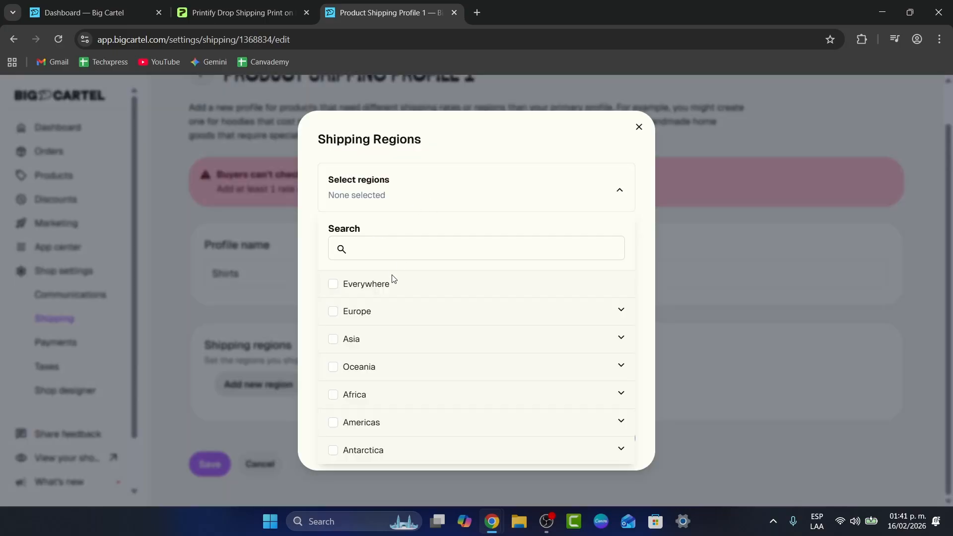
click(333, 284)
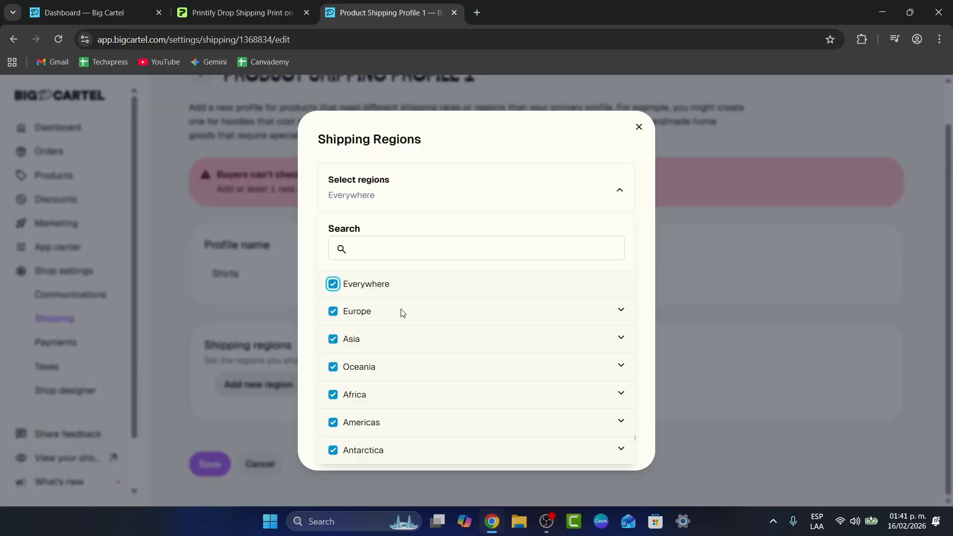
click(621, 207)
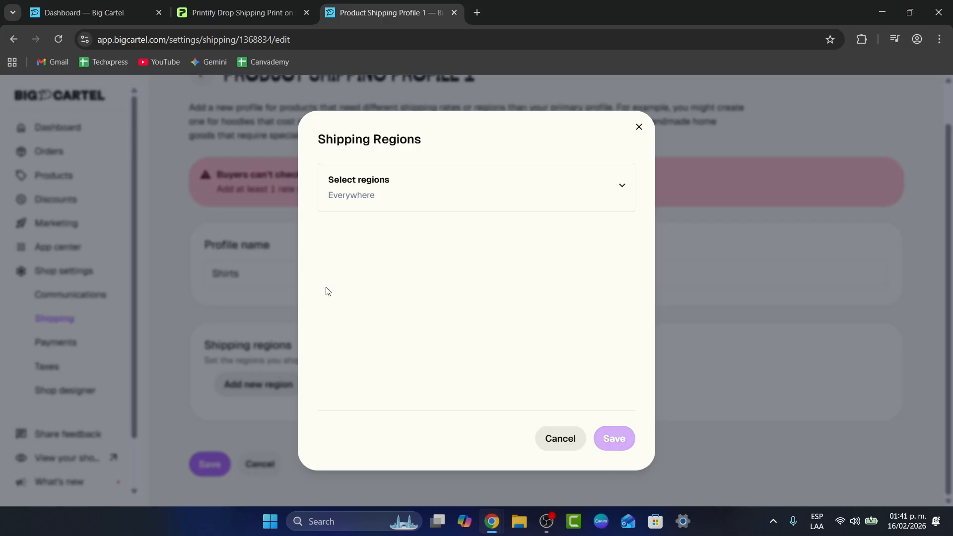
click(601, 427)
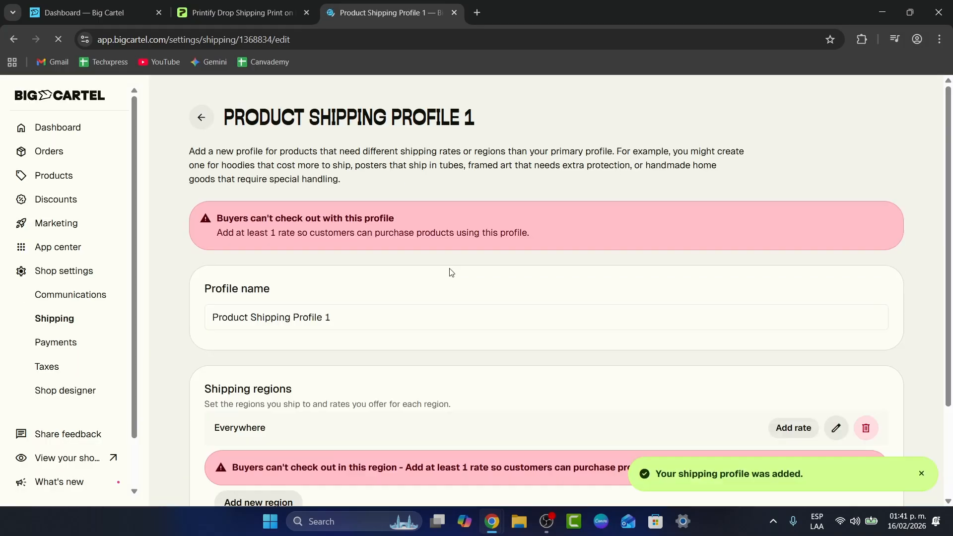
scroll(452, 305, down, 1)
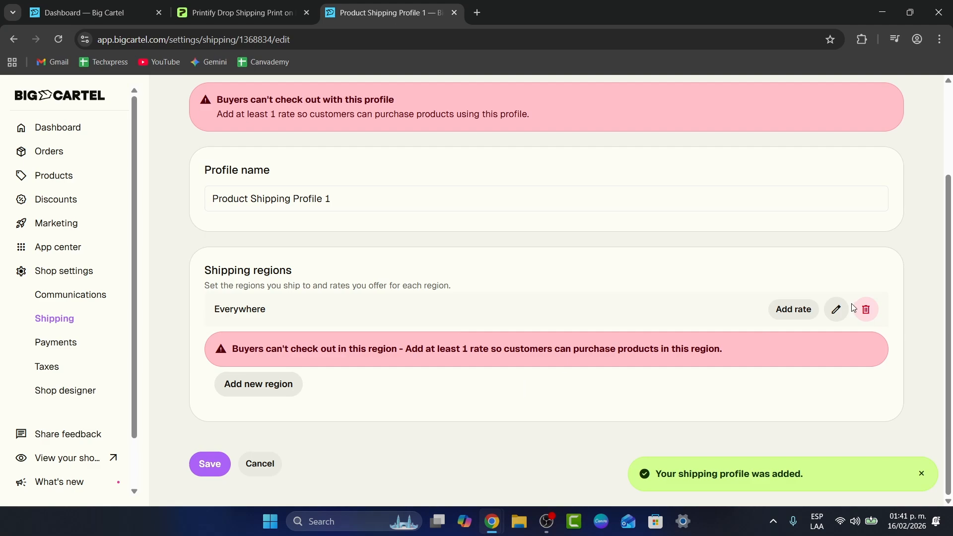
click(790, 312)
- Enter 80 as the rate's first-item price
click(399, 262)
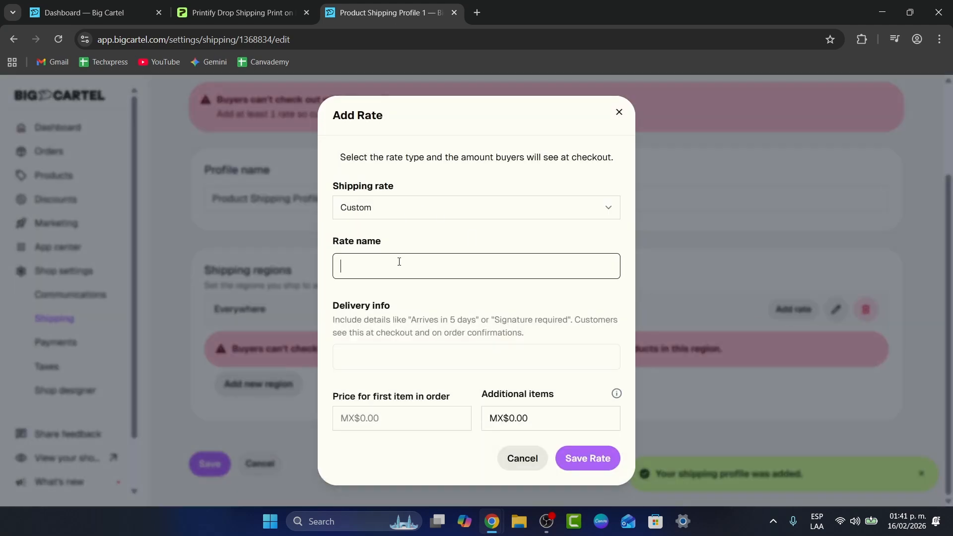
click(392, 357)
click(392, 418)
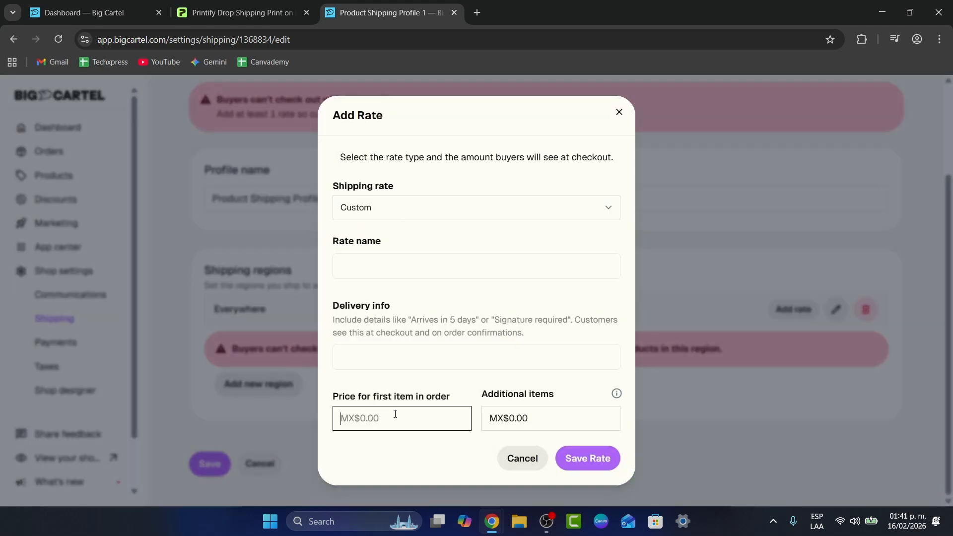
text(5)
double_click(376, 418)
text(80)
click(374, 448)
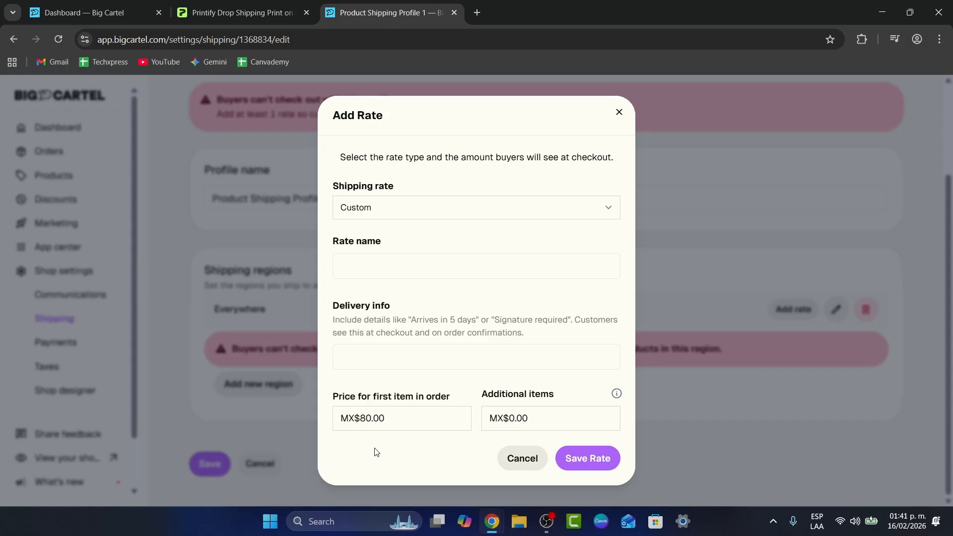
drag(397, 421, 307, 407)
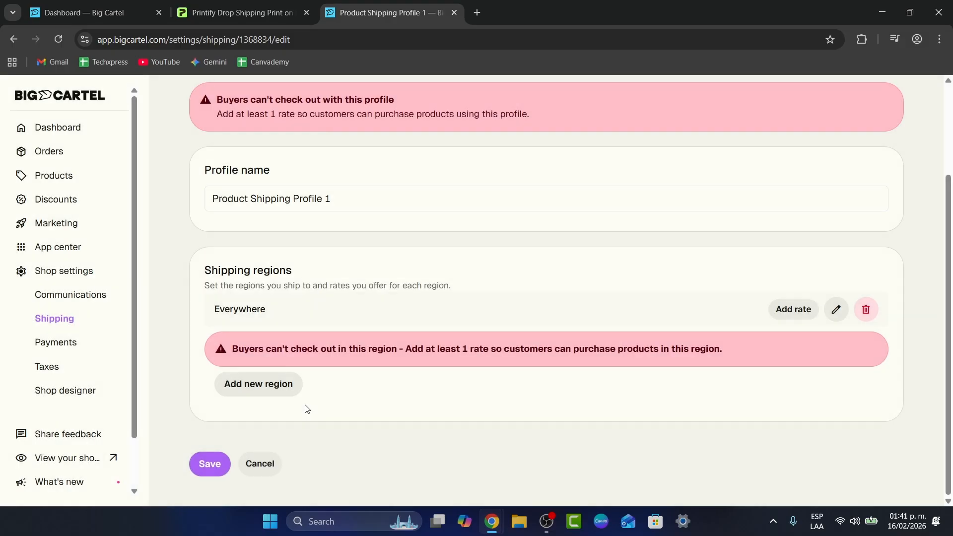
- Name the $80.00 rate 'SHIRTS' and save it under the Everywhere region
click(782, 310)
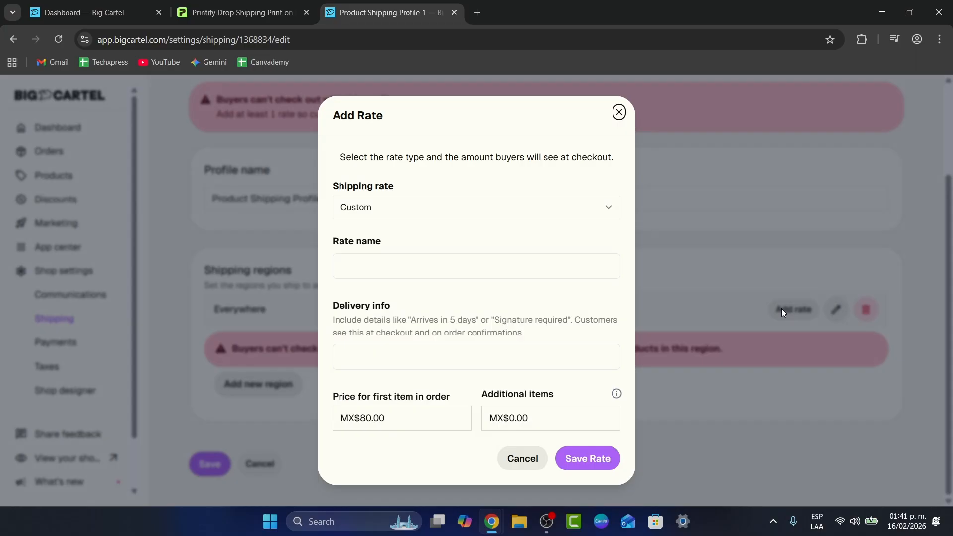
click(427, 416)
click(581, 458)
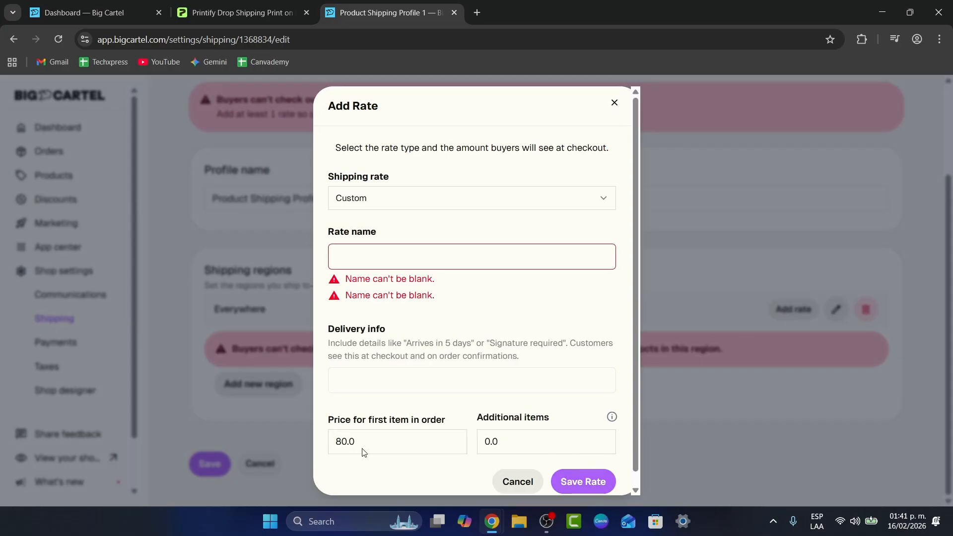
click(423, 256)
text(SHIRTS)
click(583, 477)
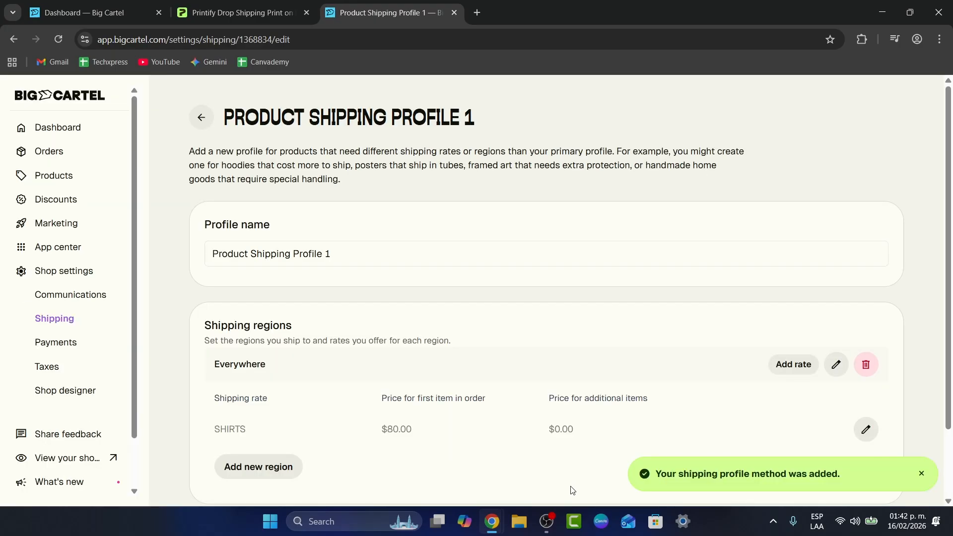
- Save Product Shipping Profile 1 with its Everywhere SHIRTS rate
scroll(363, 394, down, 2)
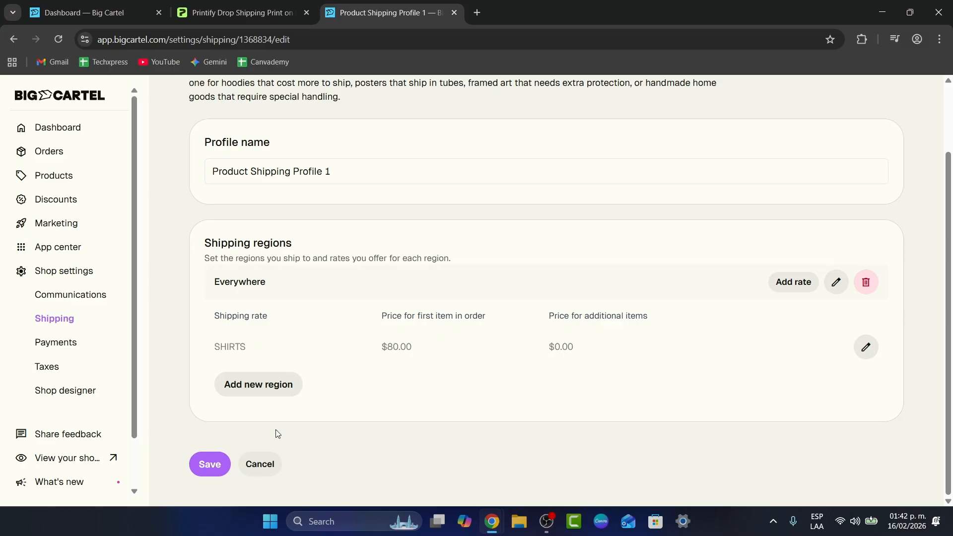
click(216, 466)
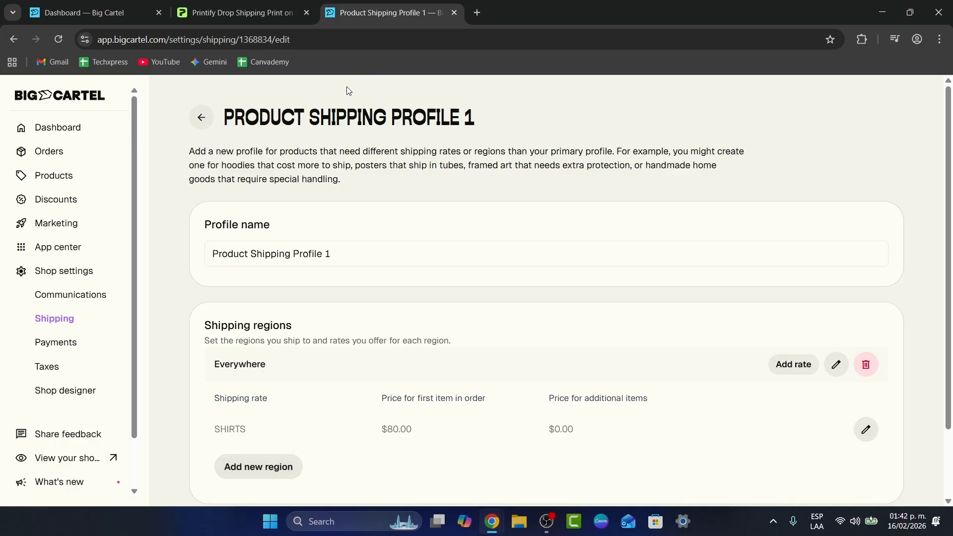
- In Printify, start adding a new store using the Big Cartel sales channel
click(269, 4)
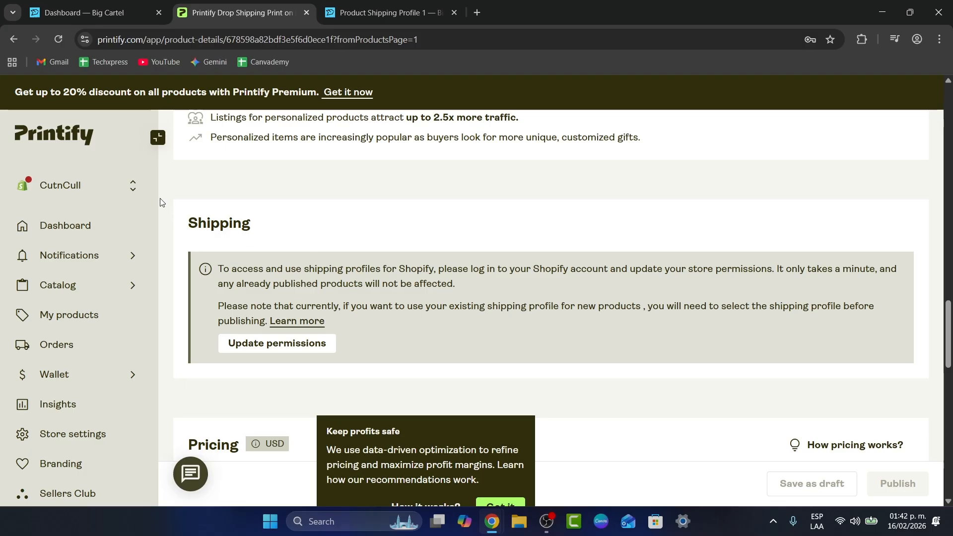
click(132, 186)
click(251, 304)
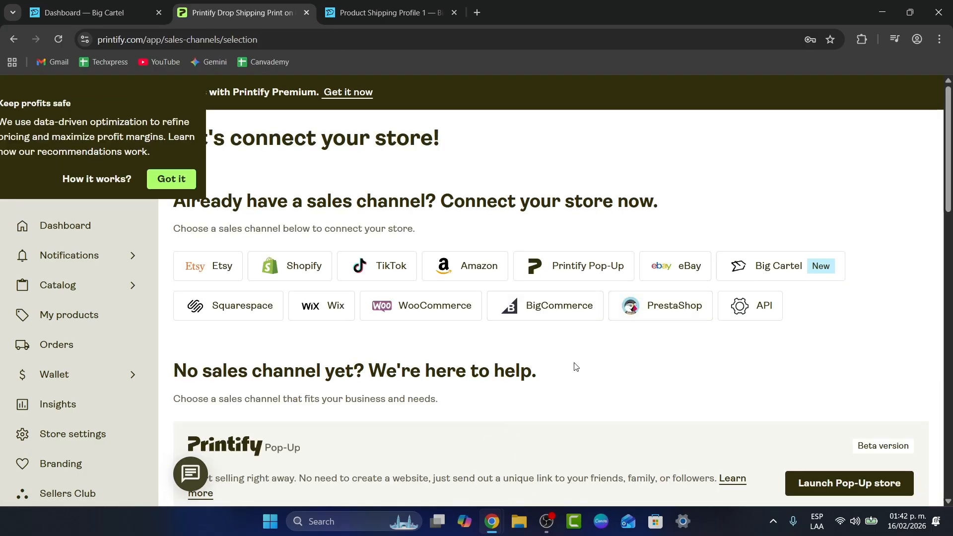
click(752, 267)
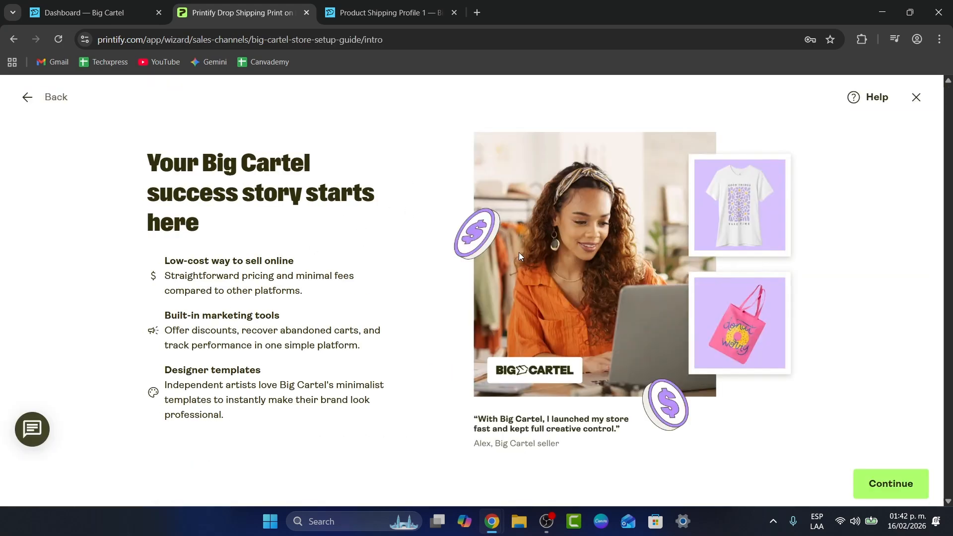
click(889, 481)
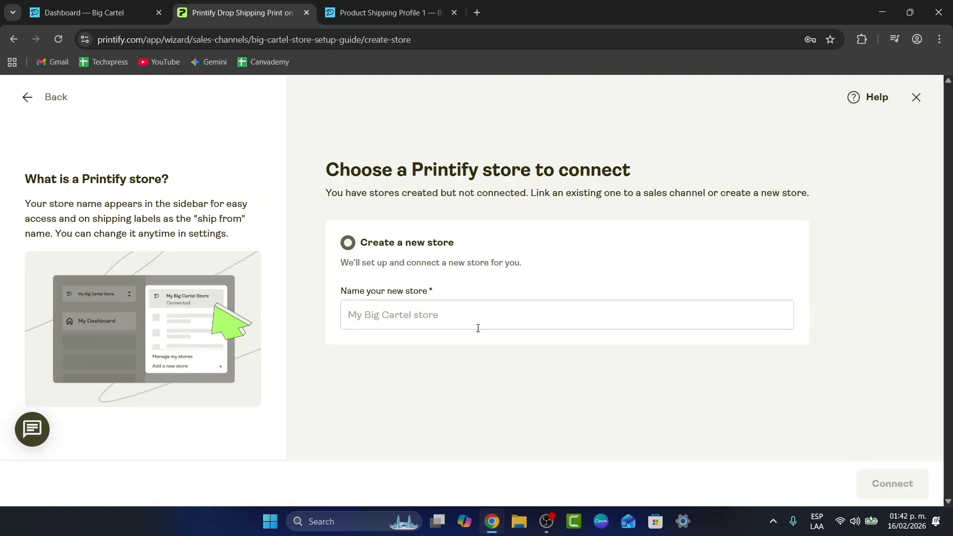
- Name the new store 'Techxpress Cartel', connect it and allow Big Cartel access
click(431, 311)
drag(372, 293, 481, 300)
click(454, 317)
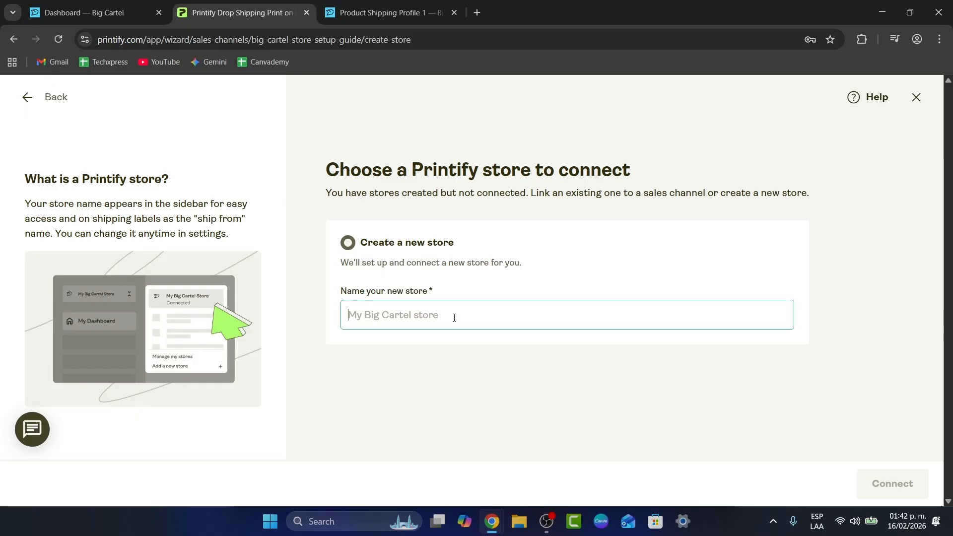
text(Tech)
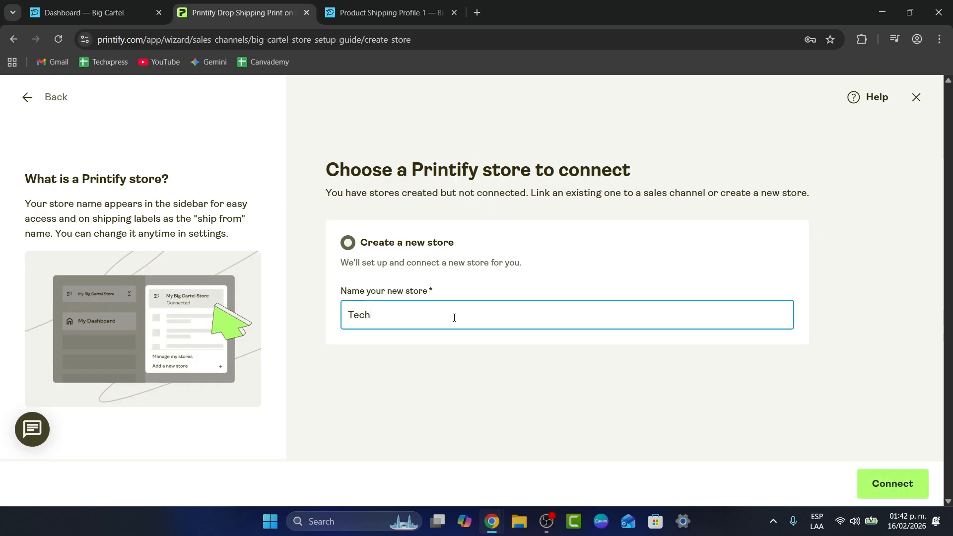
text(xpress Cartel)
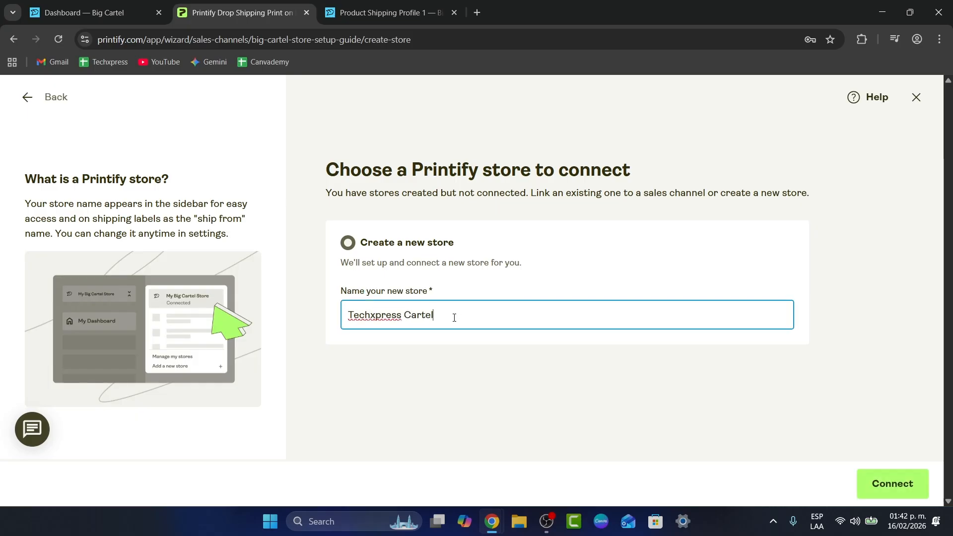
click(883, 482)
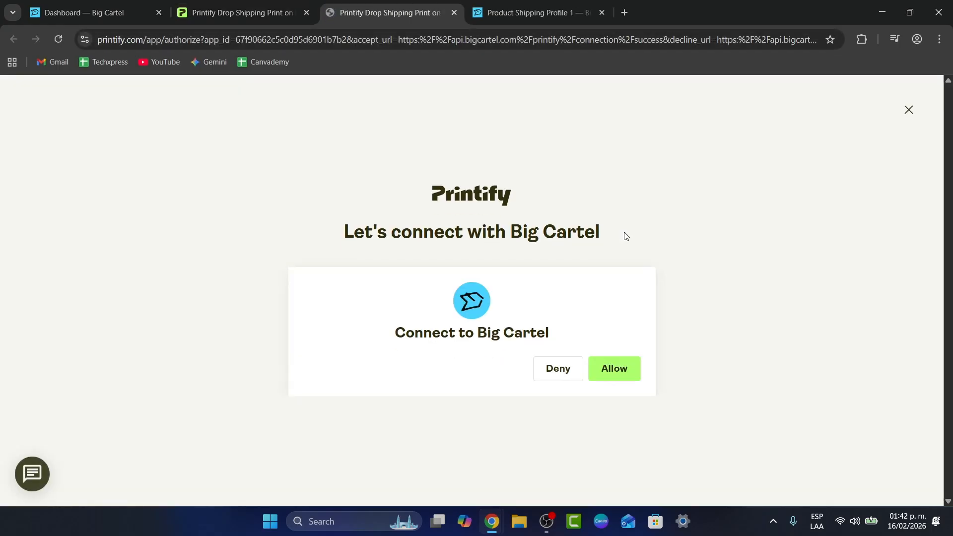
scroll(547, 348, down, 1)
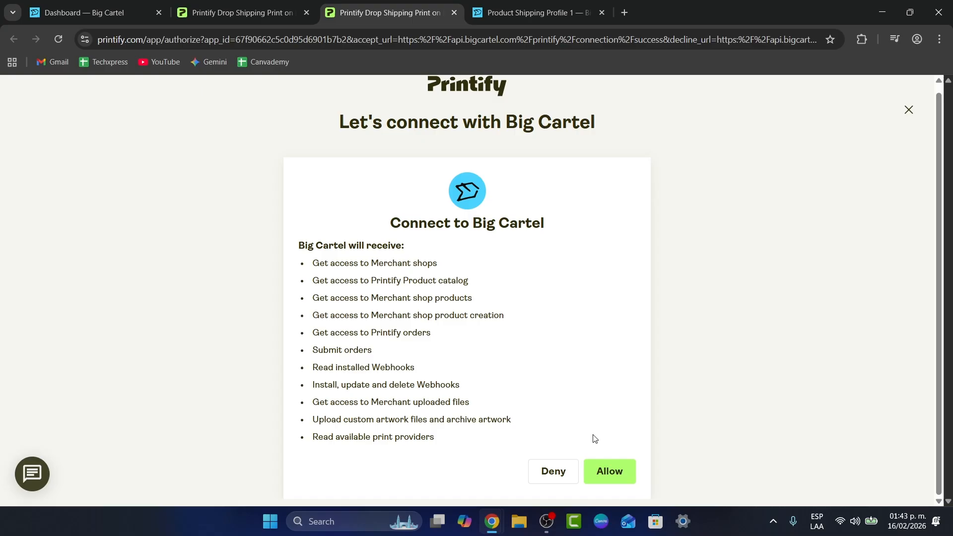
click(615, 478)
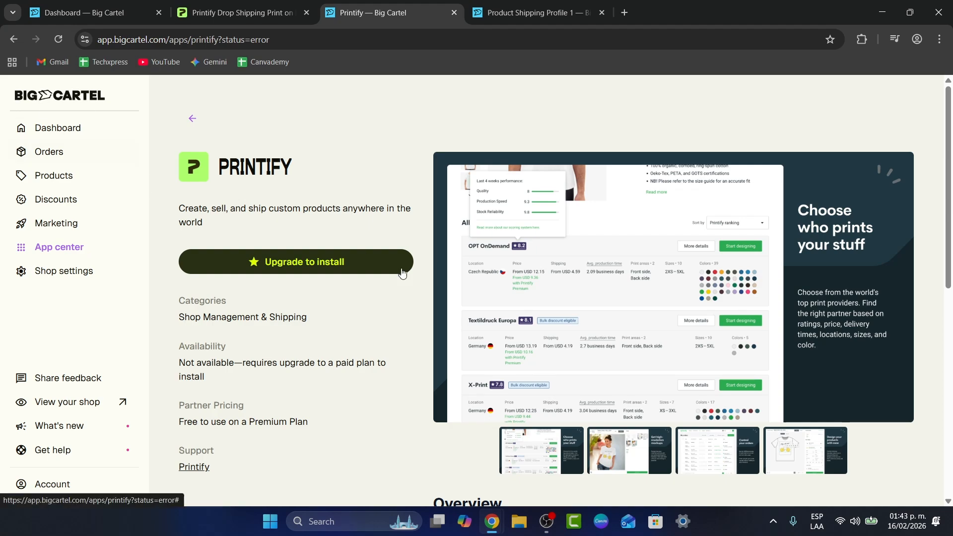
- Review the $15/mo Platinum upgrade checkout, then return to Printify's store-connect page
click(342, 274)
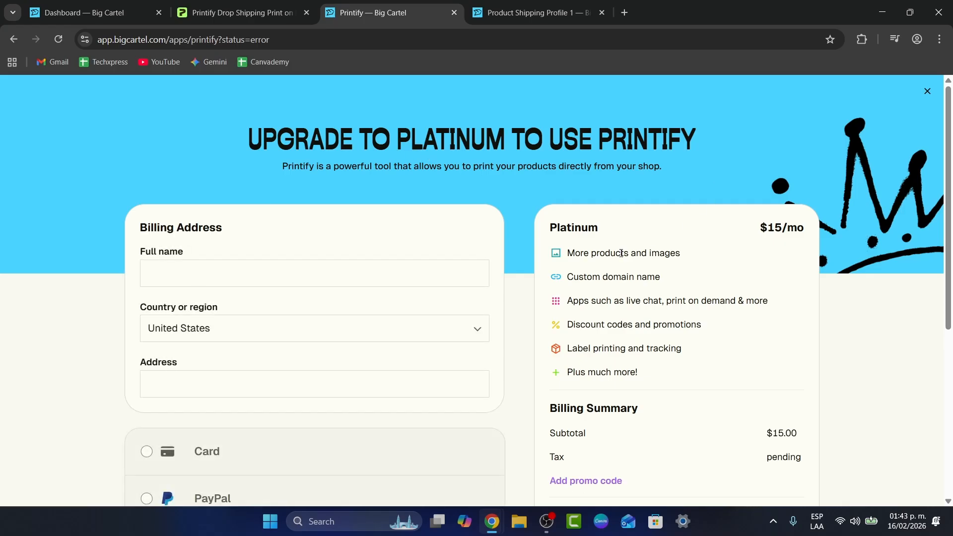
scroll(609, 266, down, 1)
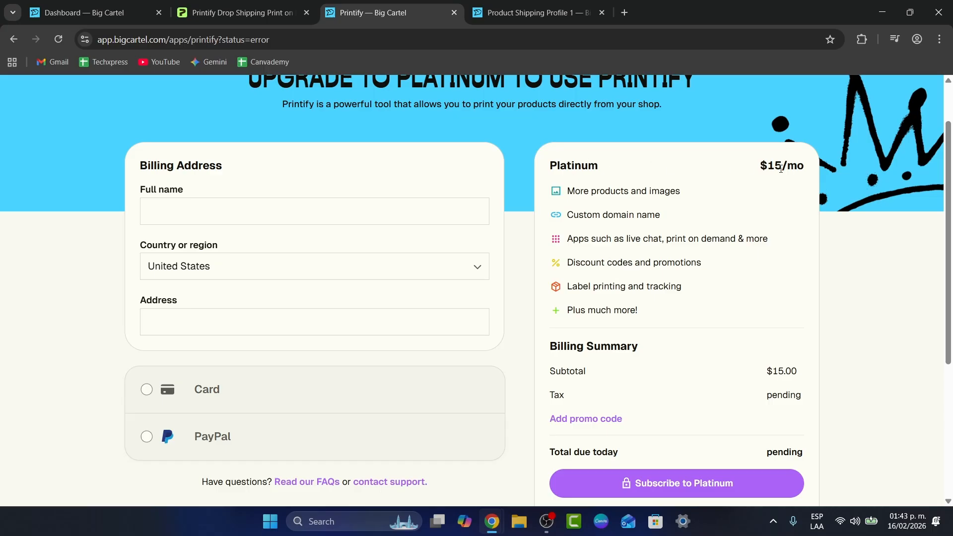
scroll(781, 169, down, 2)
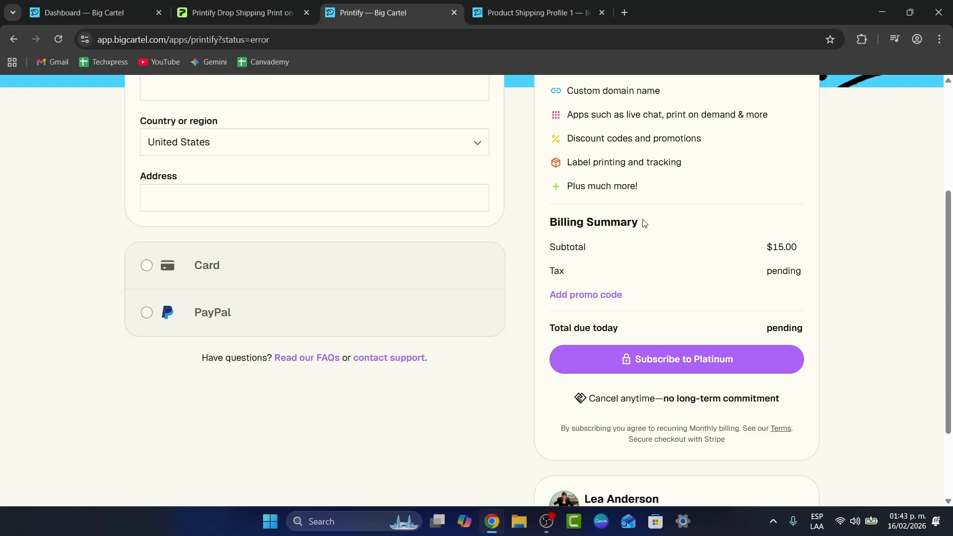
scroll(472, 284, up, 3)
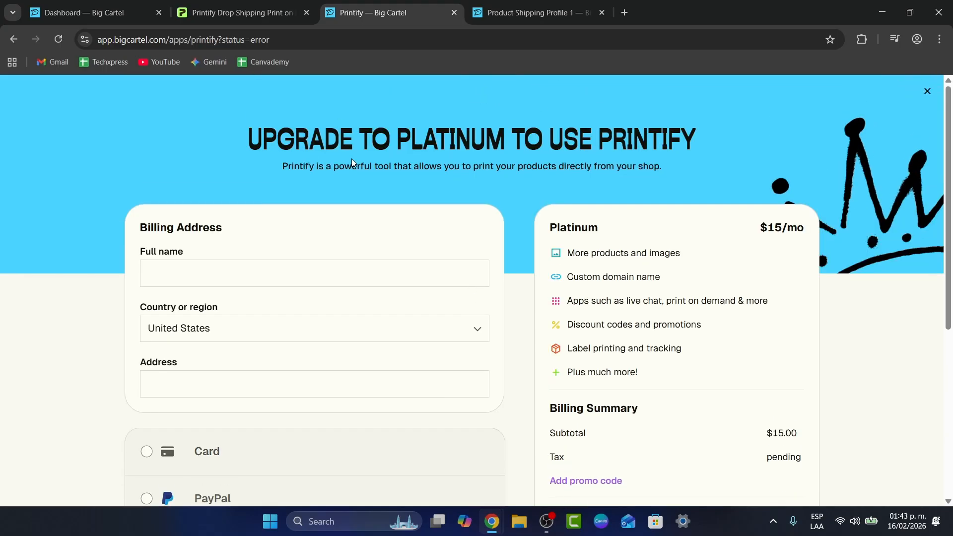
click(222, 6)
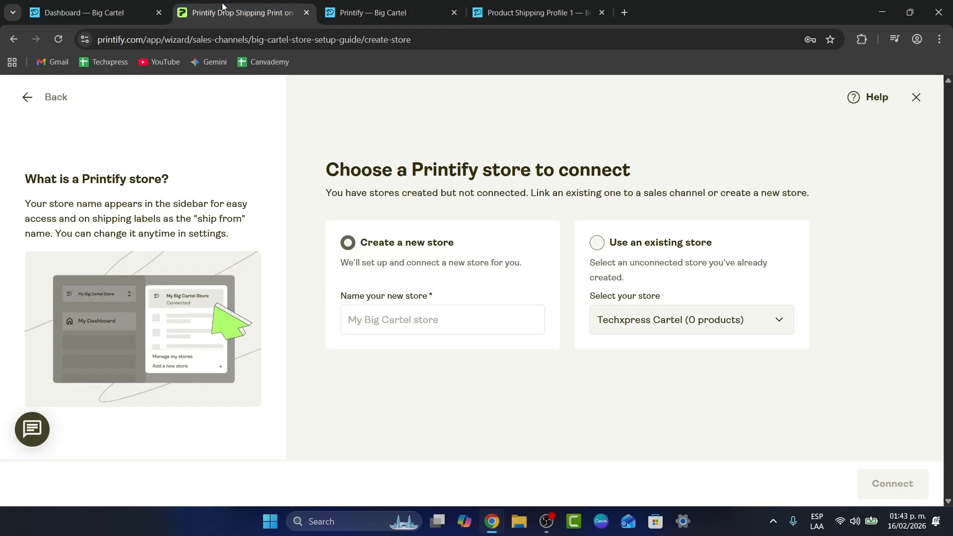
- Add a new physical product in Big Cartel, which opens as hidden 'Unnamed Product'
click(490, 6)
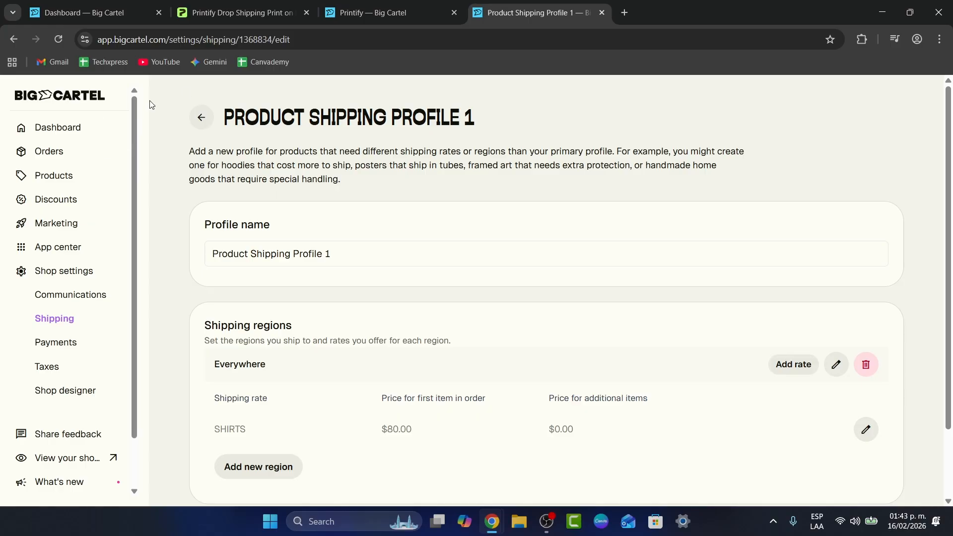
click(71, 180)
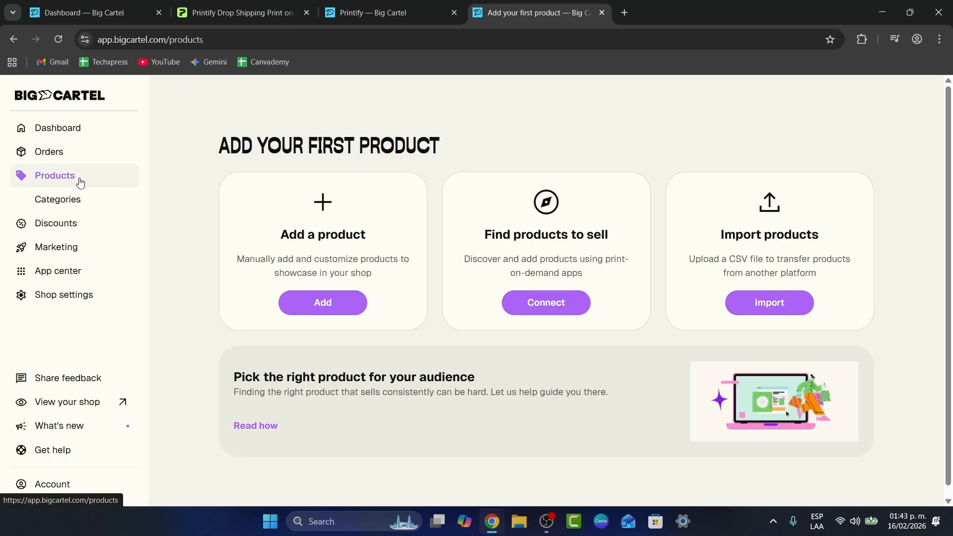
click(336, 307)
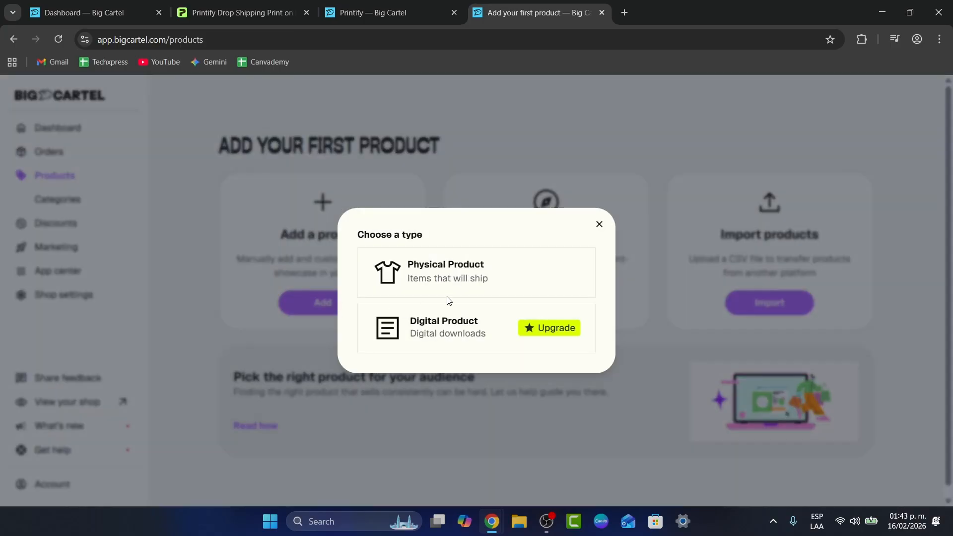
click(471, 287)
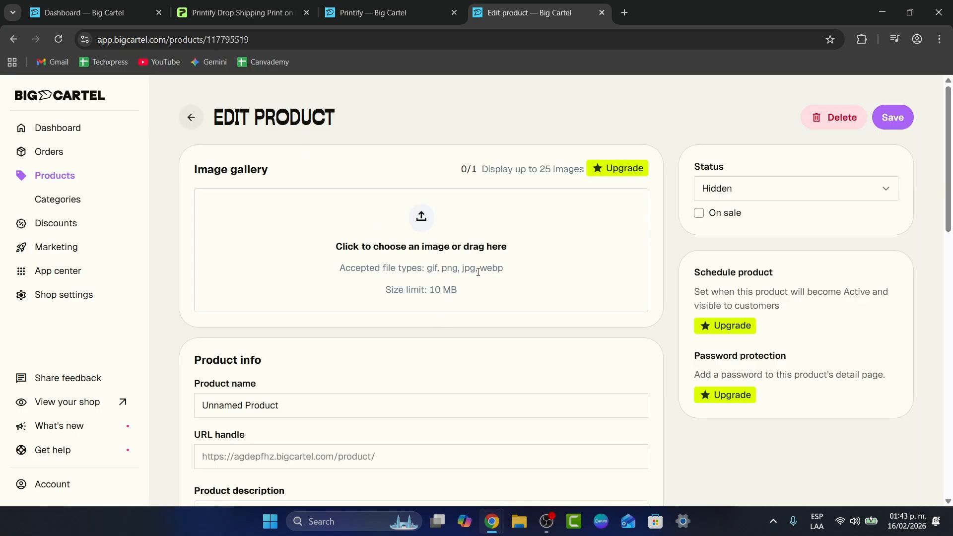
- Close Printify's store-connect wizard to reach the Techxpress Cartel dashboard showing 3 of 5 products published
click(235, 7)
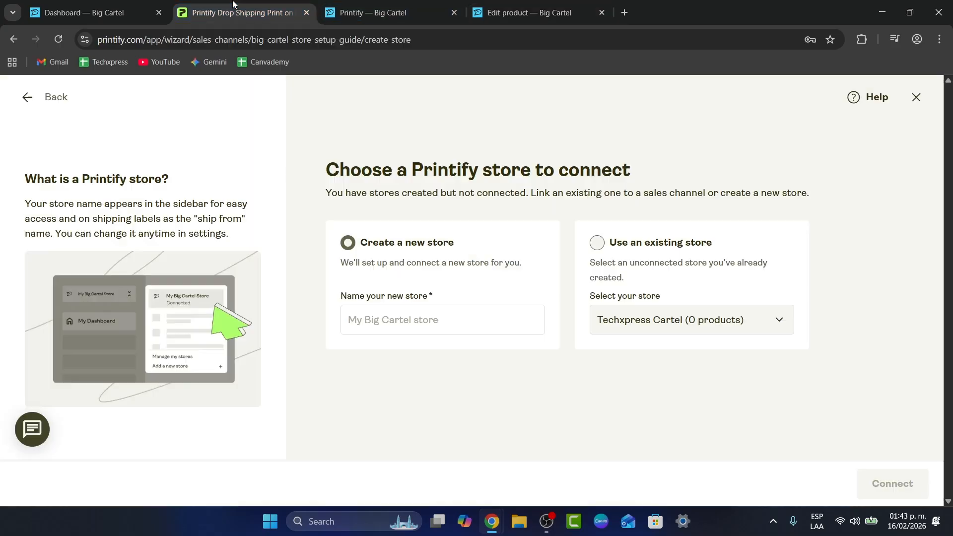
click(513, 6)
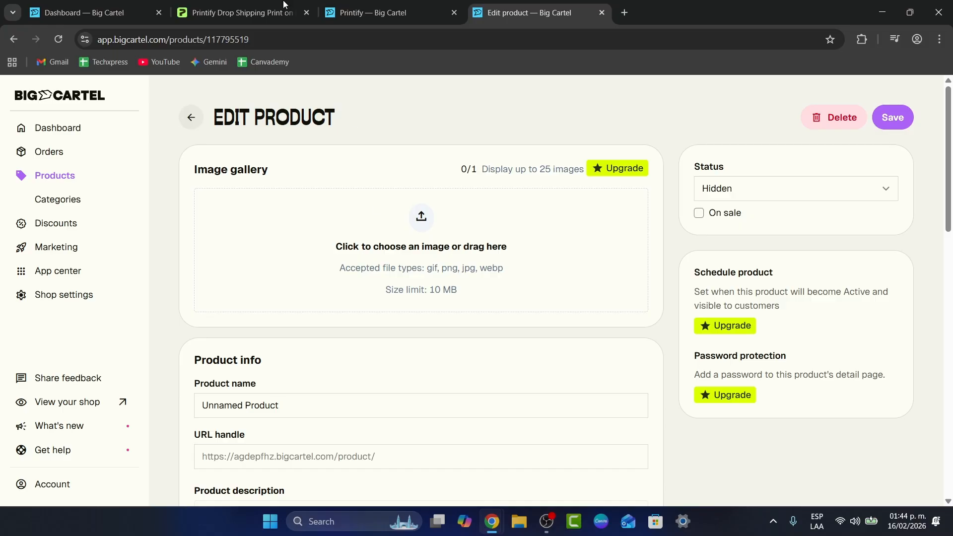
click(218, 12)
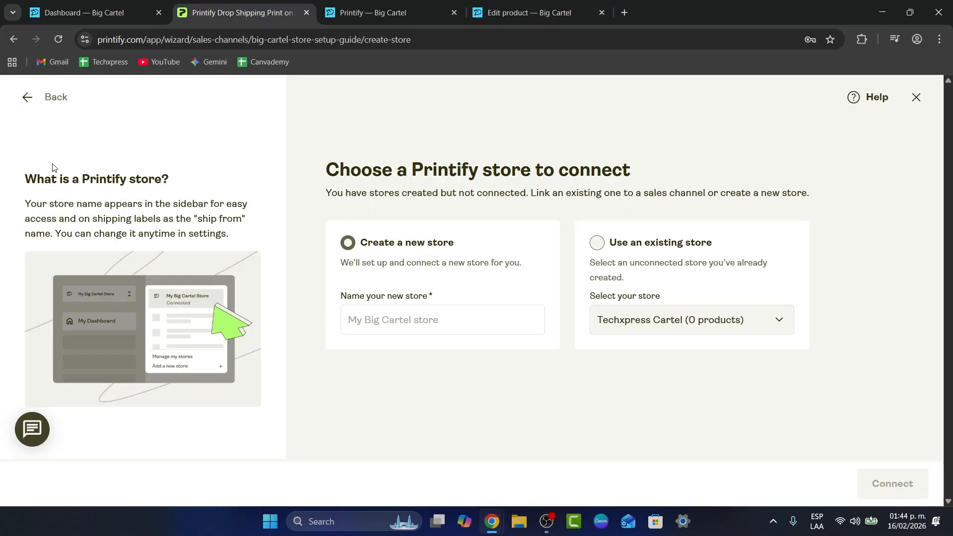
click(916, 97)
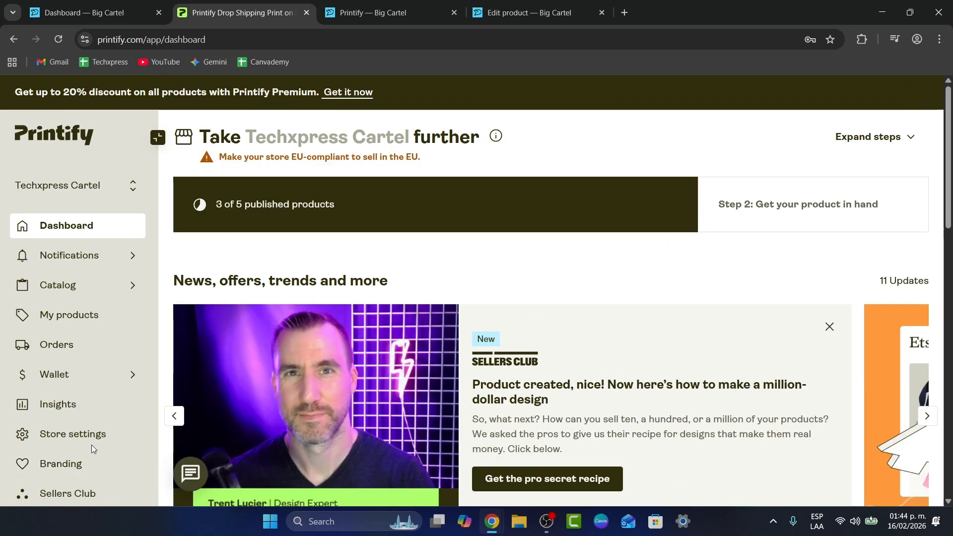
- Review Techxpress Cartel's order settings, where order submission is Automatically (24 hours)
click(75, 436)
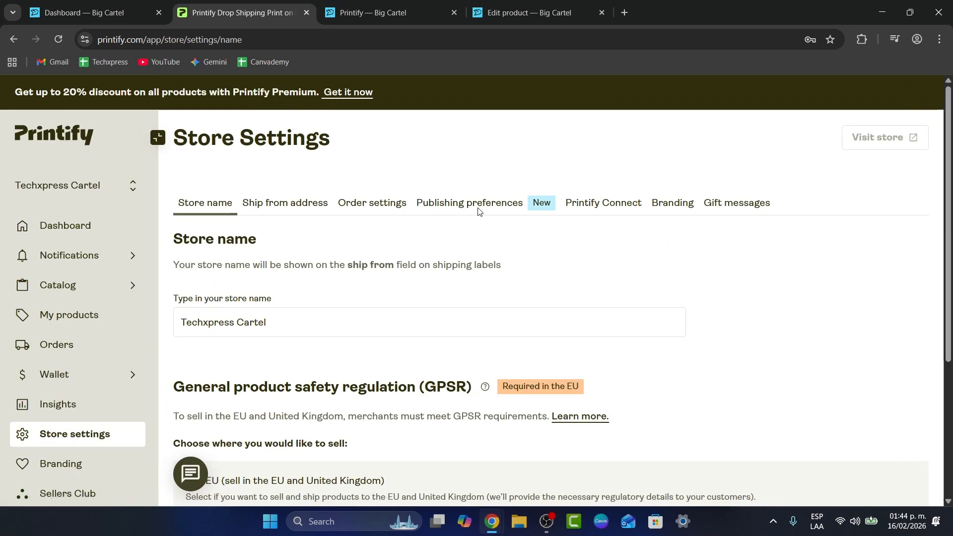
click(377, 207)
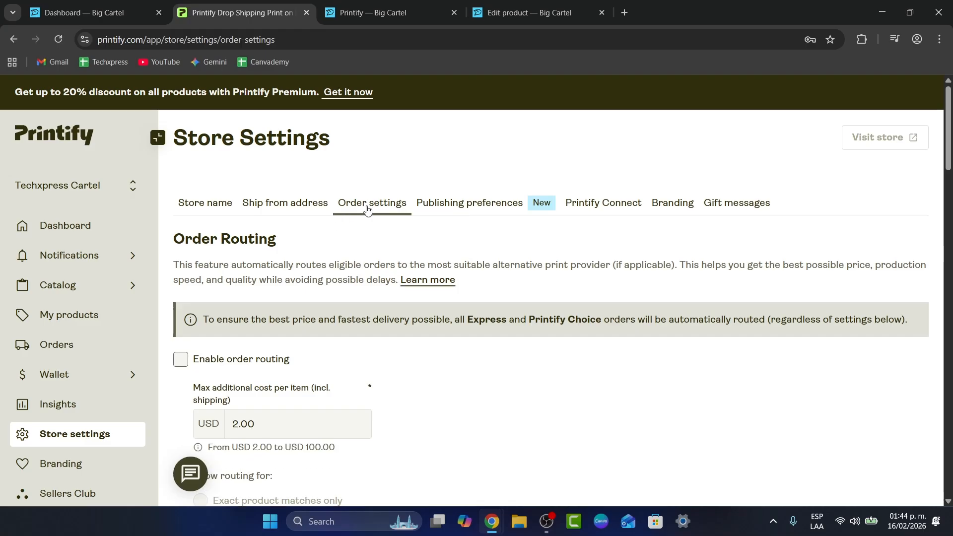
scroll(380, 231, down, 6)
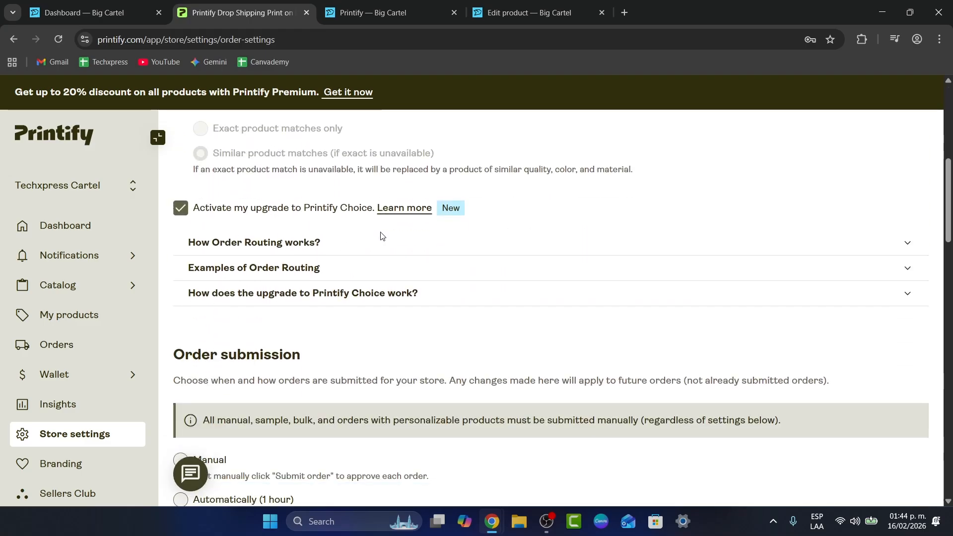
scroll(387, 237, down, 2)
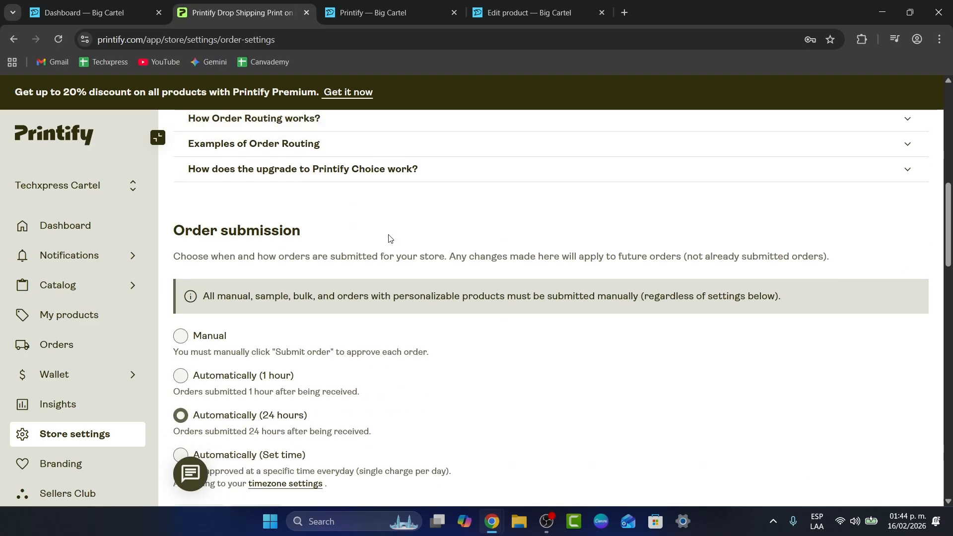
scroll(392, 276, down, 2)
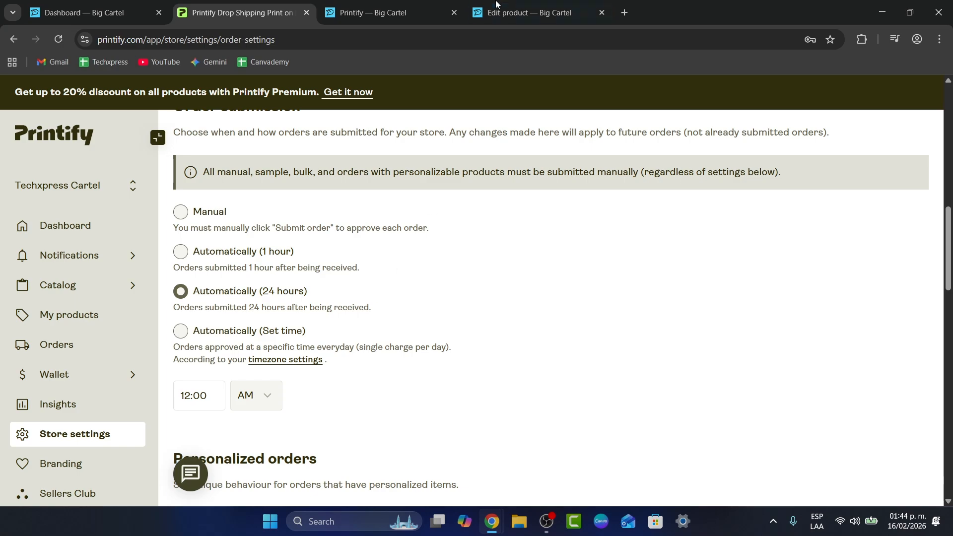
- Browse Printify's Men's Clothing Tank Tops catalog, including the Unisex Jersey Tank from USD 14.19
click(528, 13)
click(216, 4)
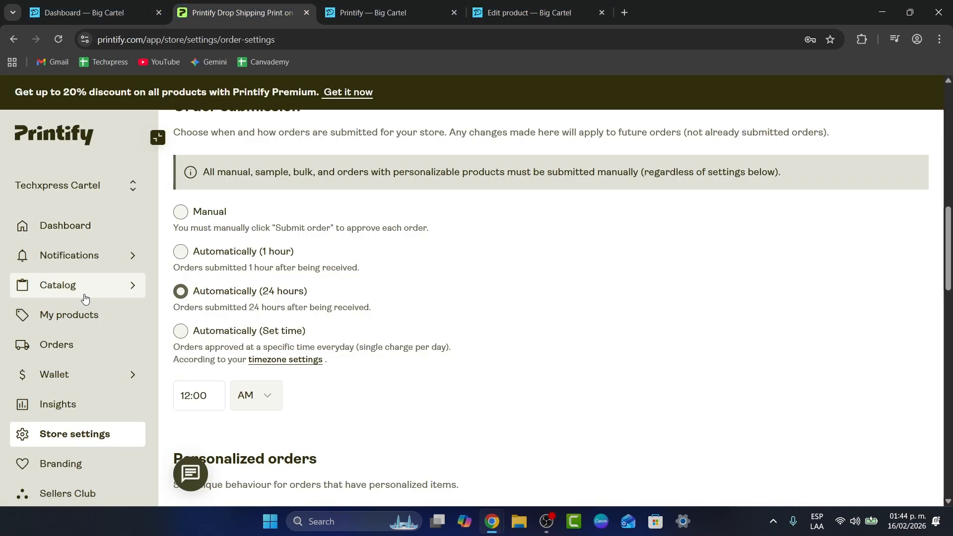
mouse_move(84, 295)
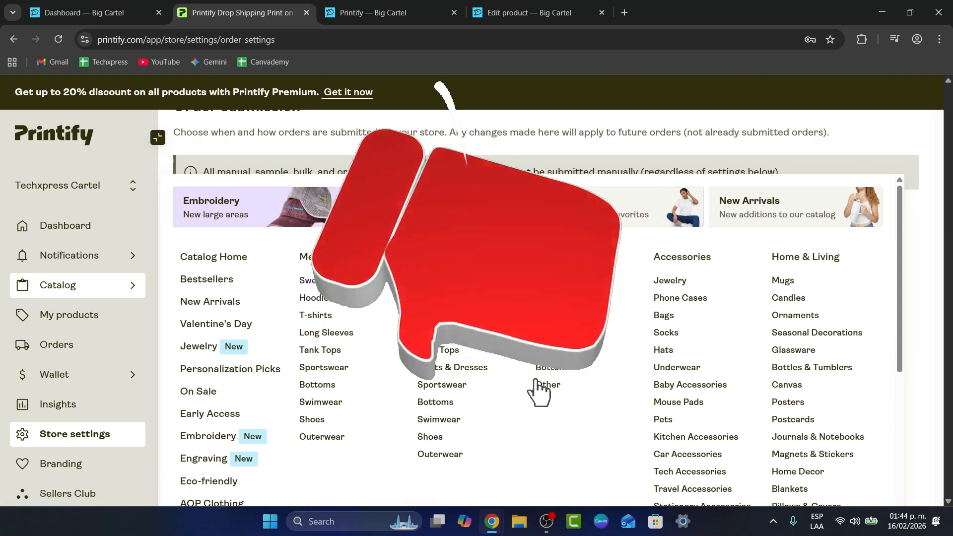
click(322, 350)
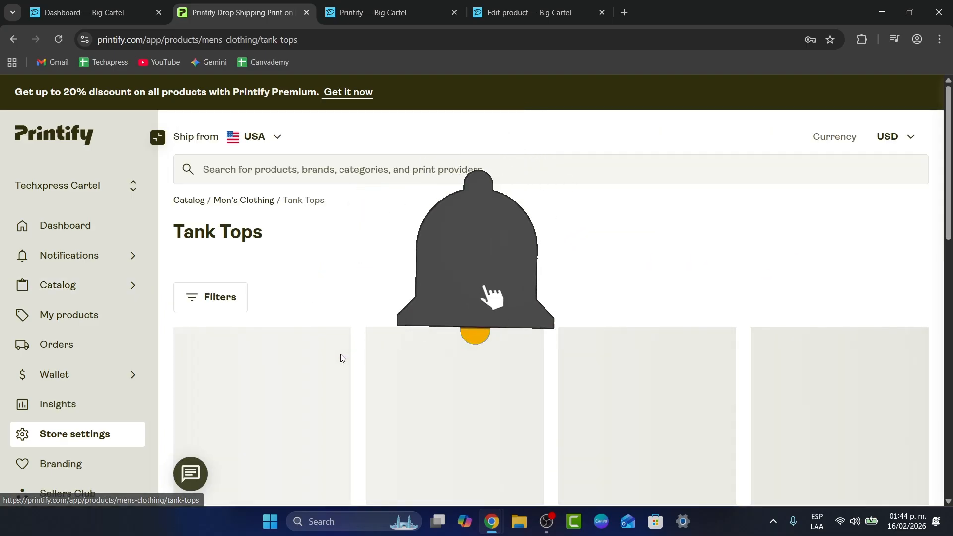
scroll(582, 262, down, 10)
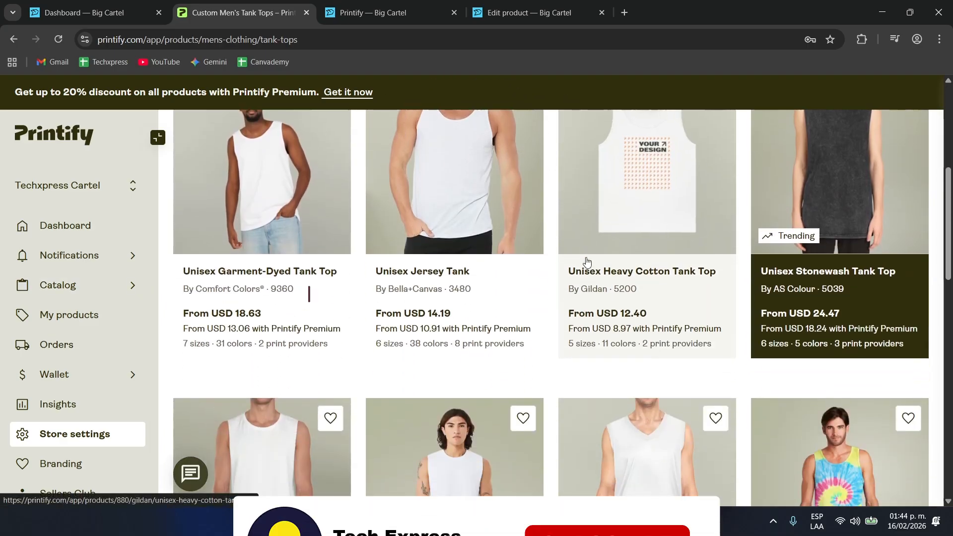
scroll(606, 346, down, 5)
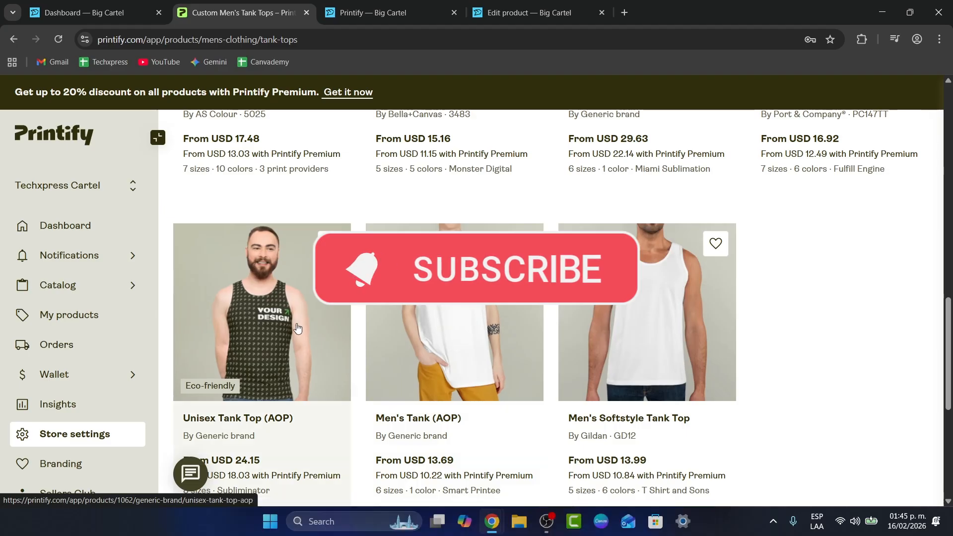
scroll(292, 298, up, 4)
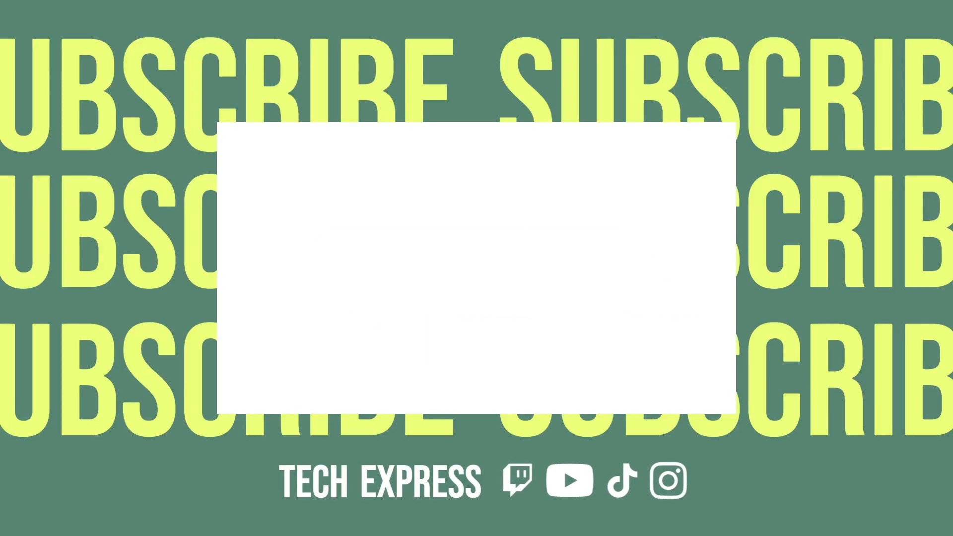